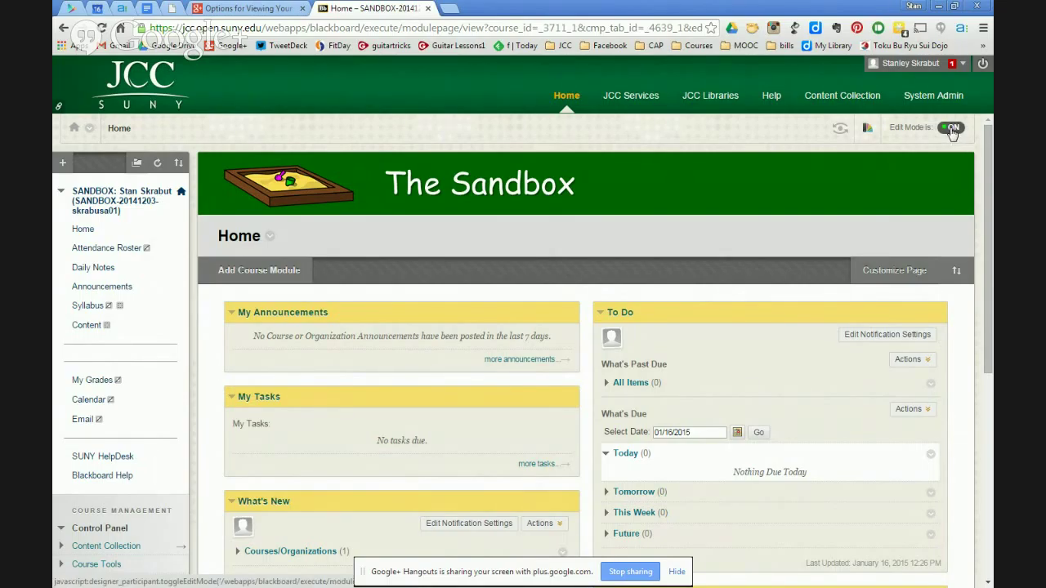
Step: Check the course home page with Edit Mode off and in Student Preview, returning to the editing view
{"action": "left_click", "coordinate": [952, 129]}
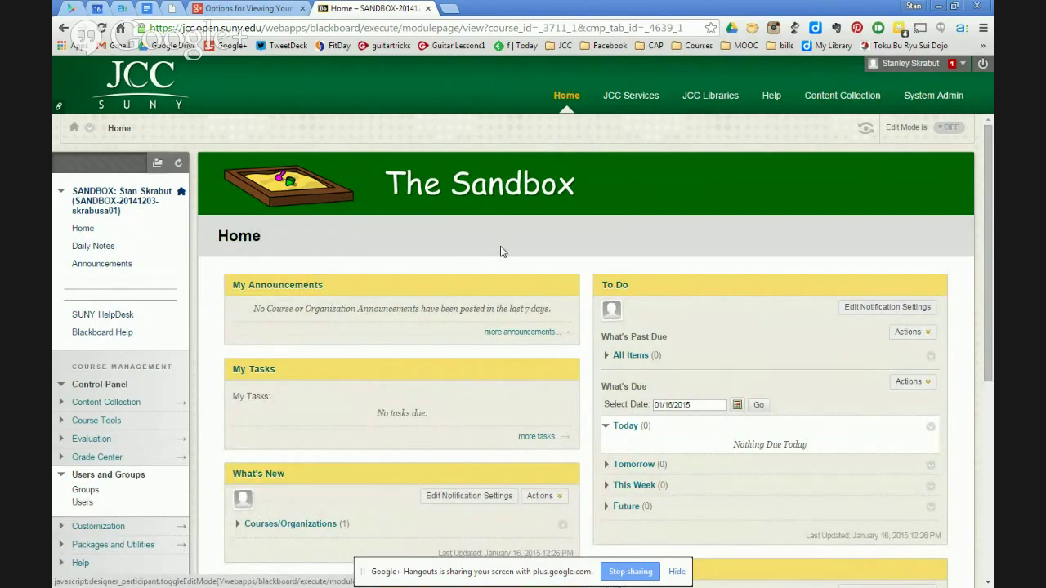
{"action": "left_click", "coordinate": [61, 476]}
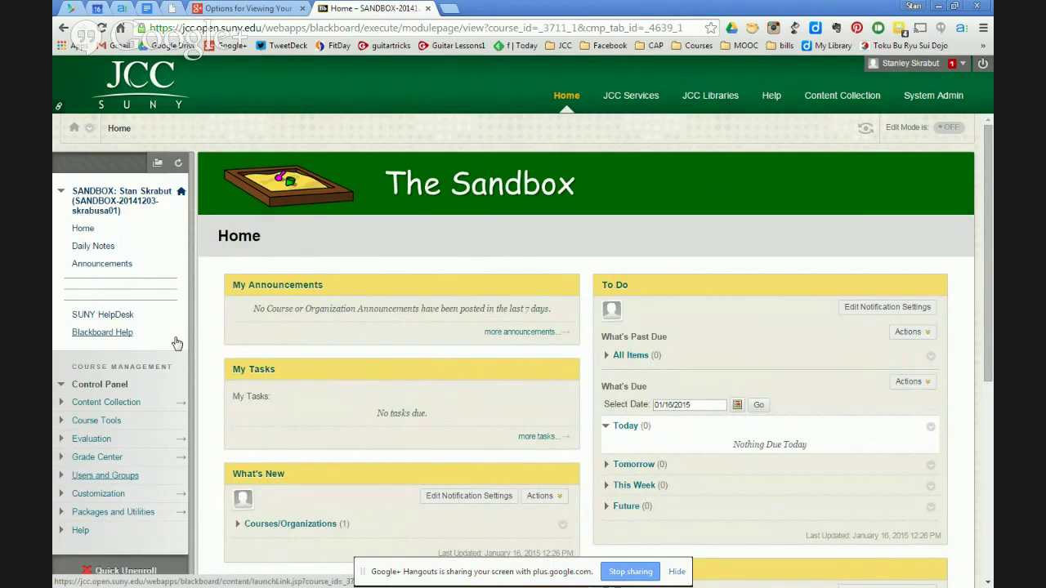
{"action": "left_click", "coordinate": [950, 129]}
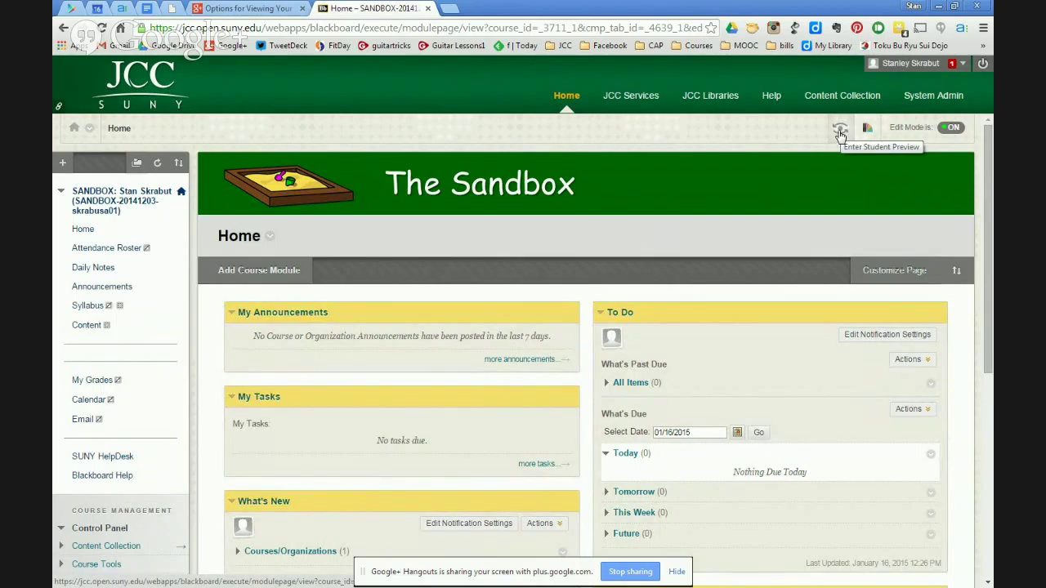
{"action": "left_click", "coordinate": [839, 131]}
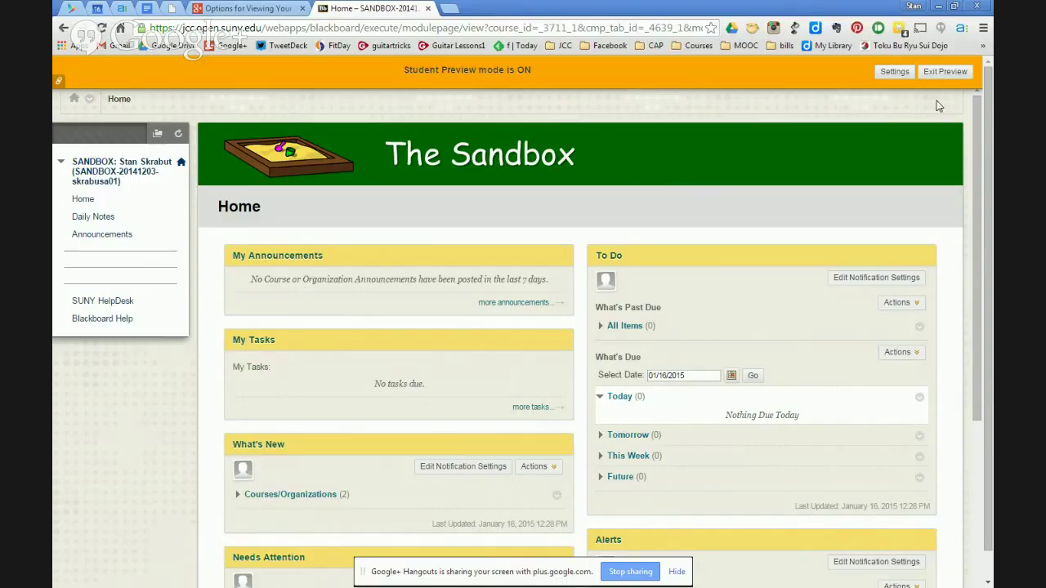
{"action": "left_click", "coordinate": [943, 74]}
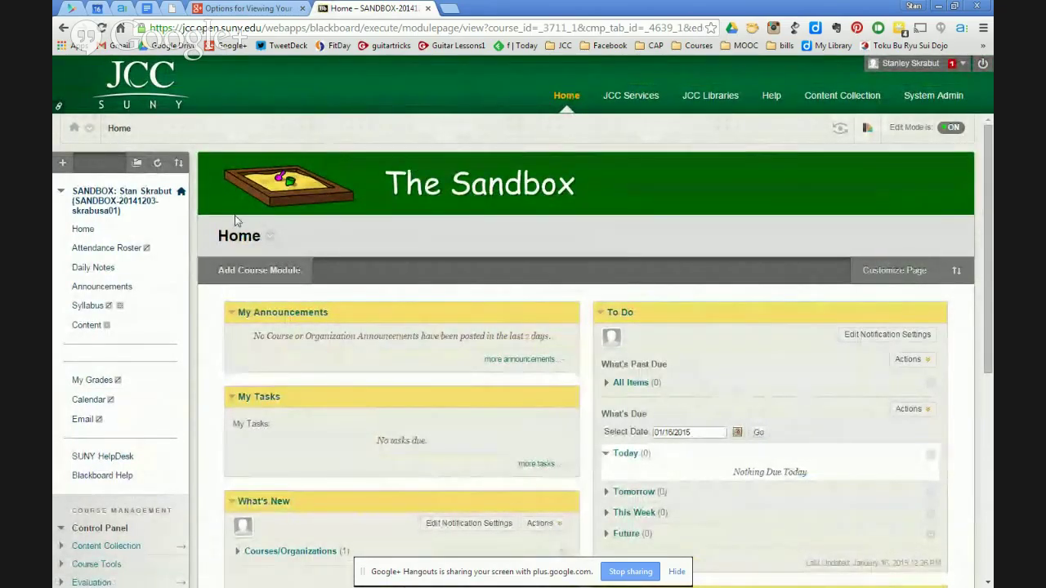
Step: Collapse the course menu and open the Add Test Student form from Course Tools
{"action": "left_click", "coordinate": [62, 193]}
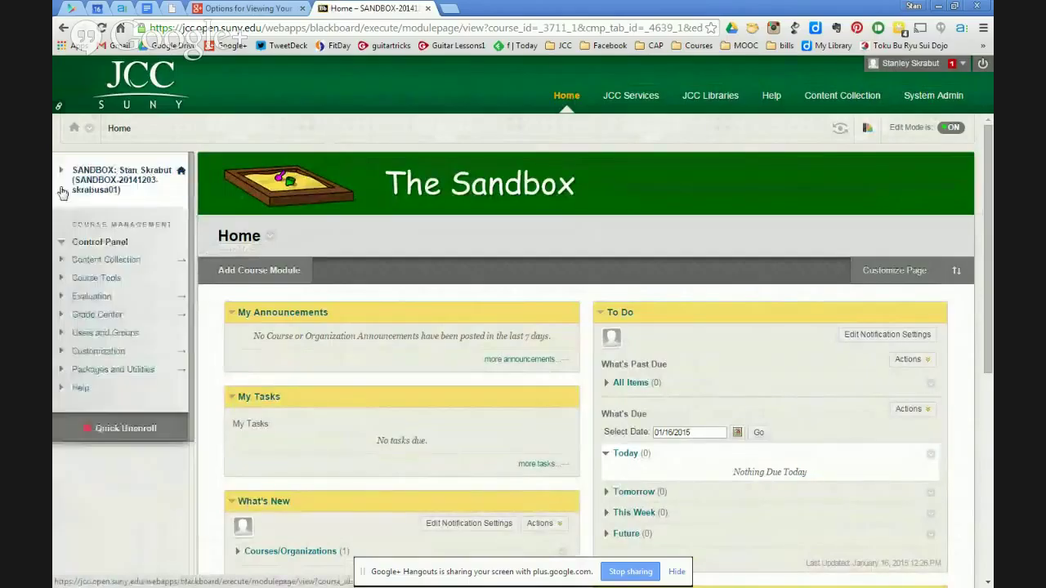
{"action": "left_click", "coordinate": [60, 262]}
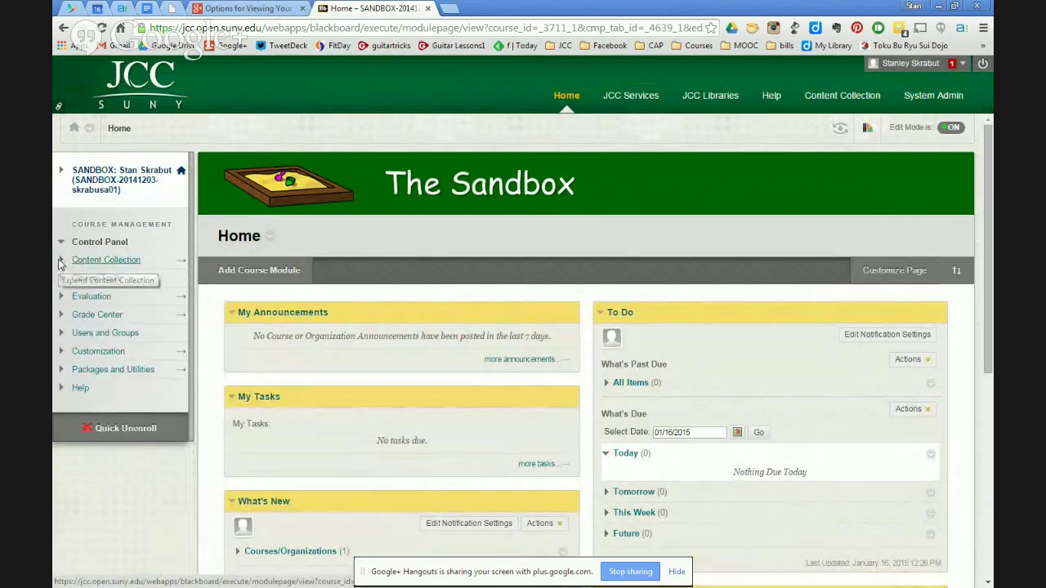
{"action": "left_click", "coordinate": [60, 262]}
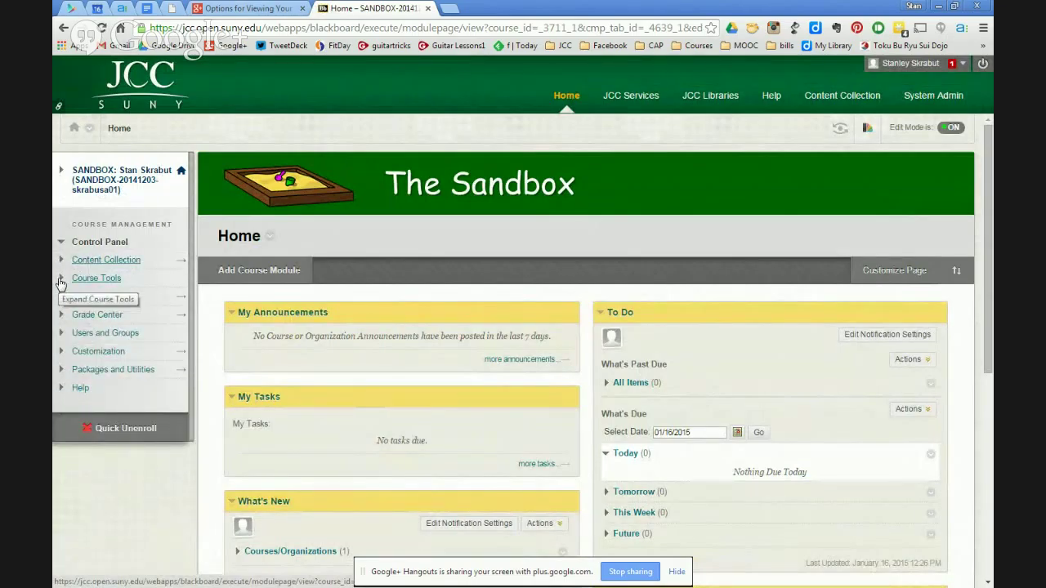
{"action": "left_click", "coordinate": [60, 281]}
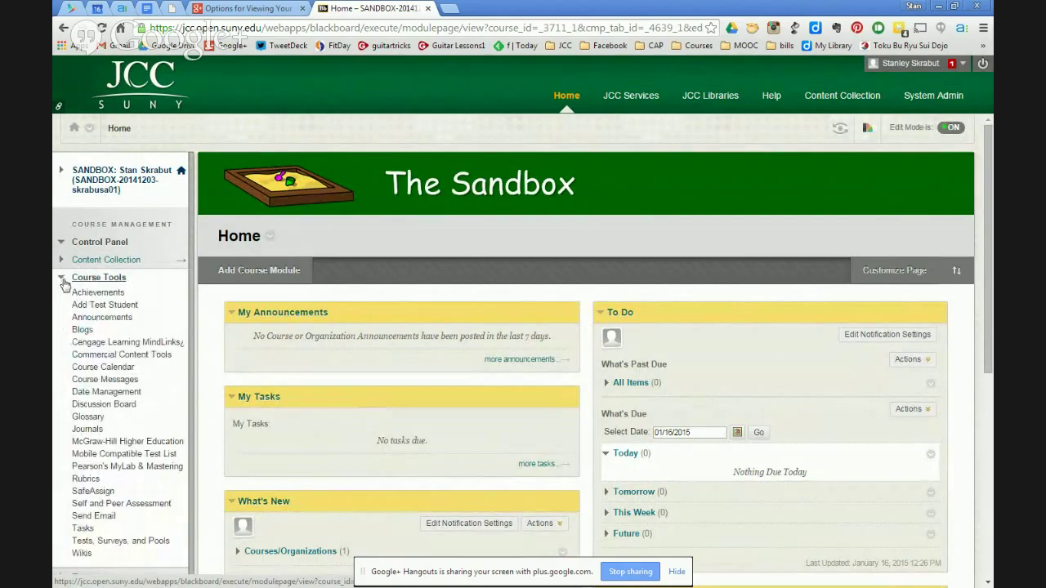
{"action": "left_click", "coordinate": [102, 307]}
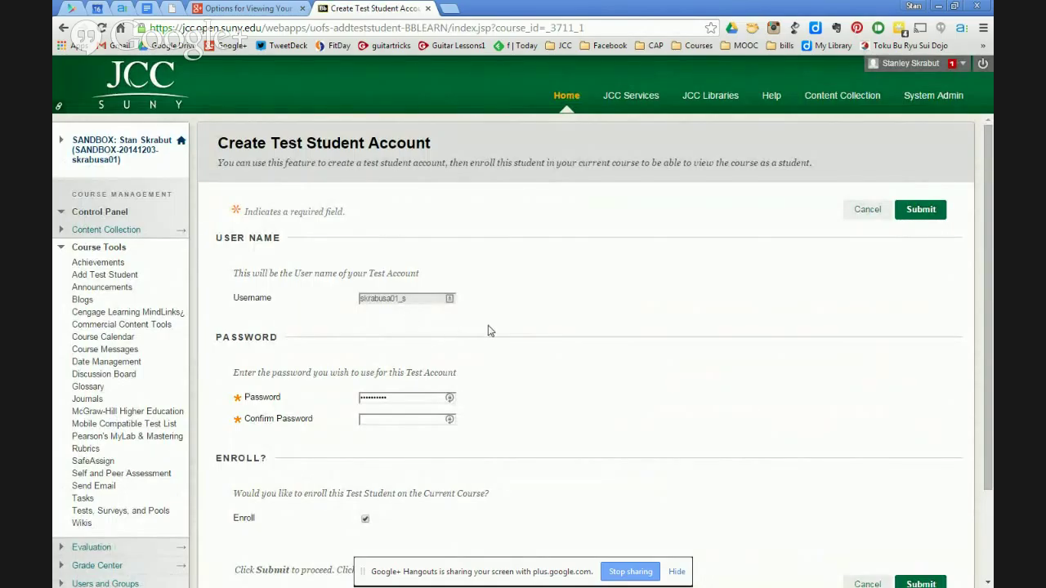
Step: Replace the prefilled password for the test student account and enter its confirmation
{"action": "key", "text": "ctrl+plus"}
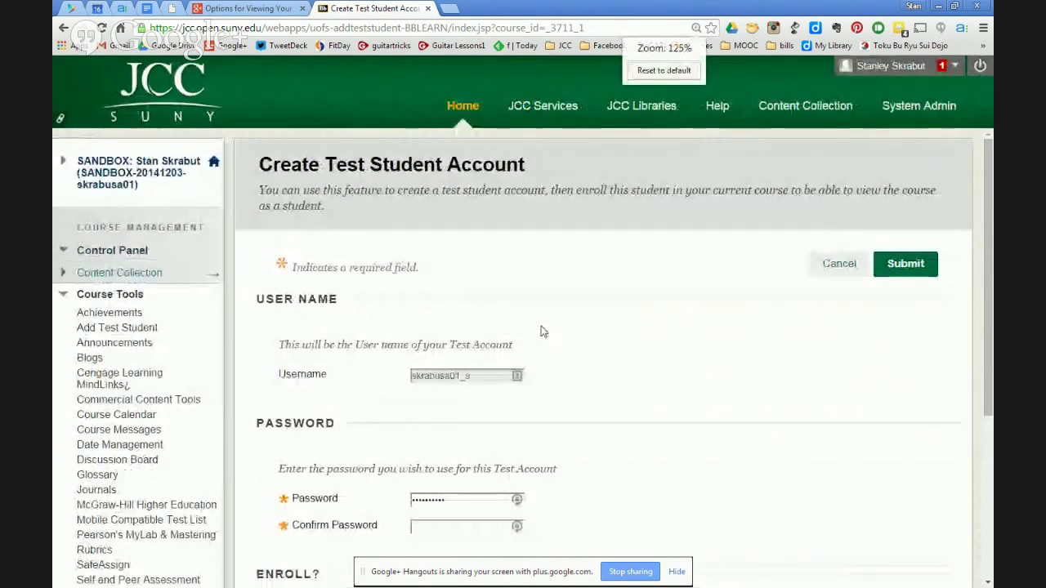
{"action": "key", "text": "ctrl+plus"}
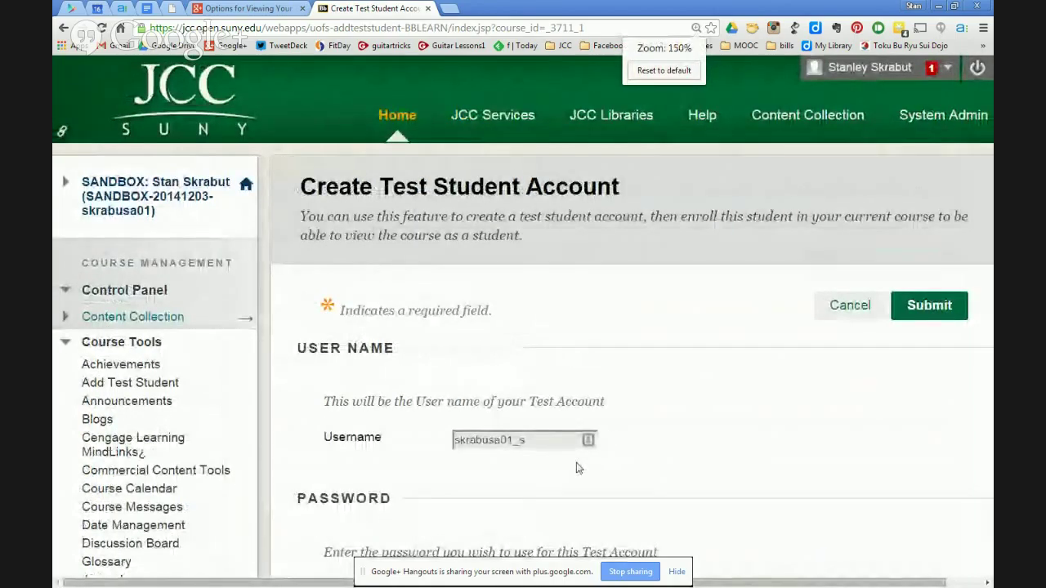
{"action": "scroll", "coordinate": [673, 420], "scroll_direction": "down", "scroll_amount": 2}
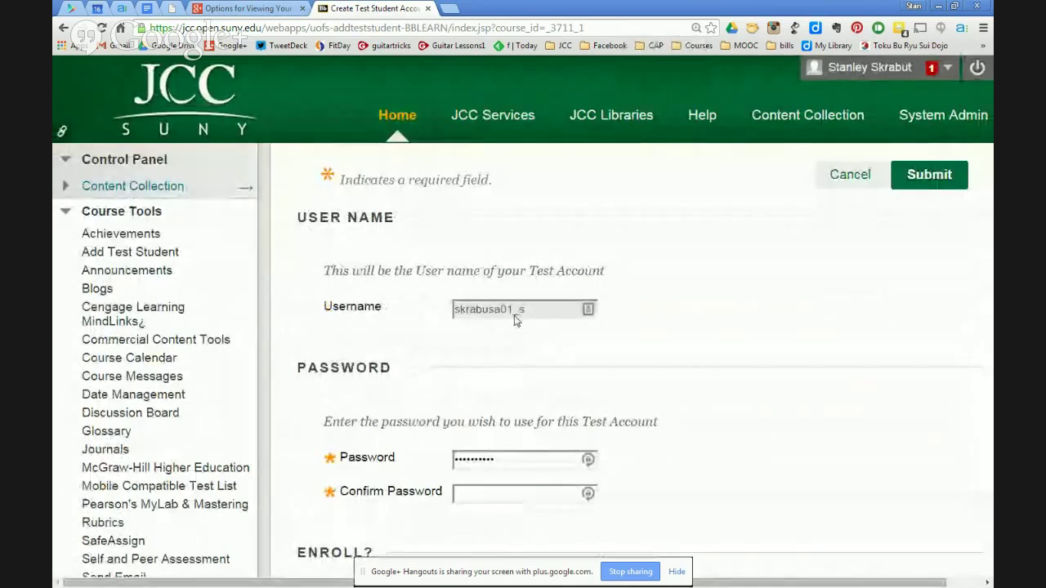
{"action": "scroll", "coordinate": [654, 370], "scroll_direction": "down", "scroll_amount": 2}
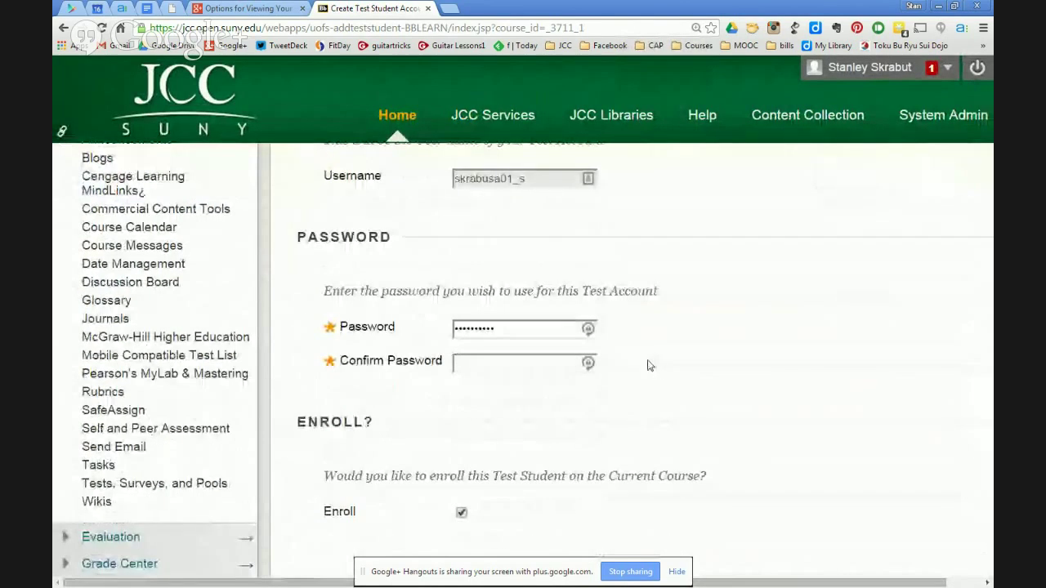
{"action": "left_click", "coordinate": [512, 327]}
{"action": "left_click_drag", "start_coordinate": [510, 325], "coordinate": [454, 326]}
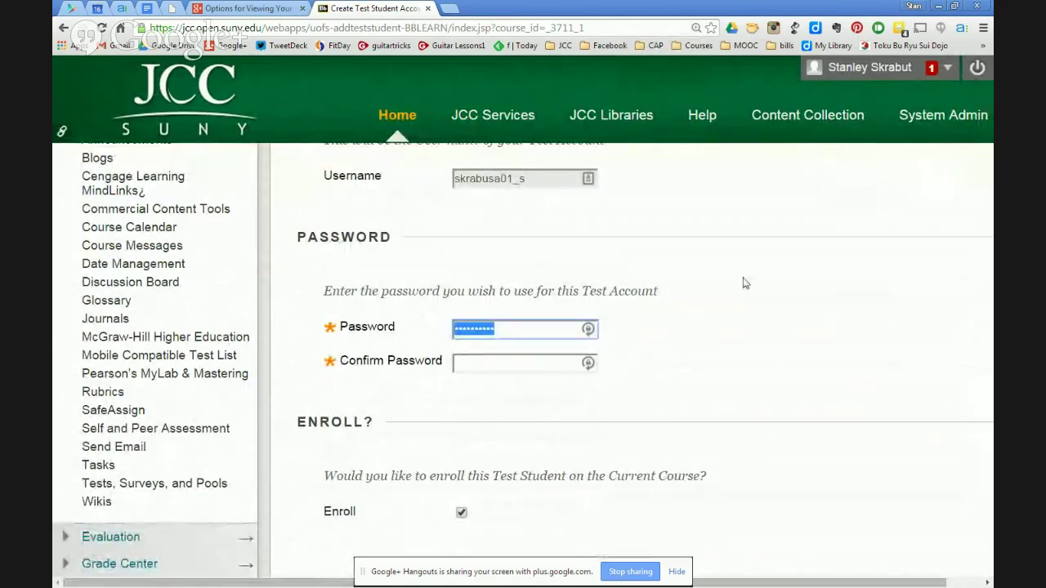
{"action": "type", "text": "p"}
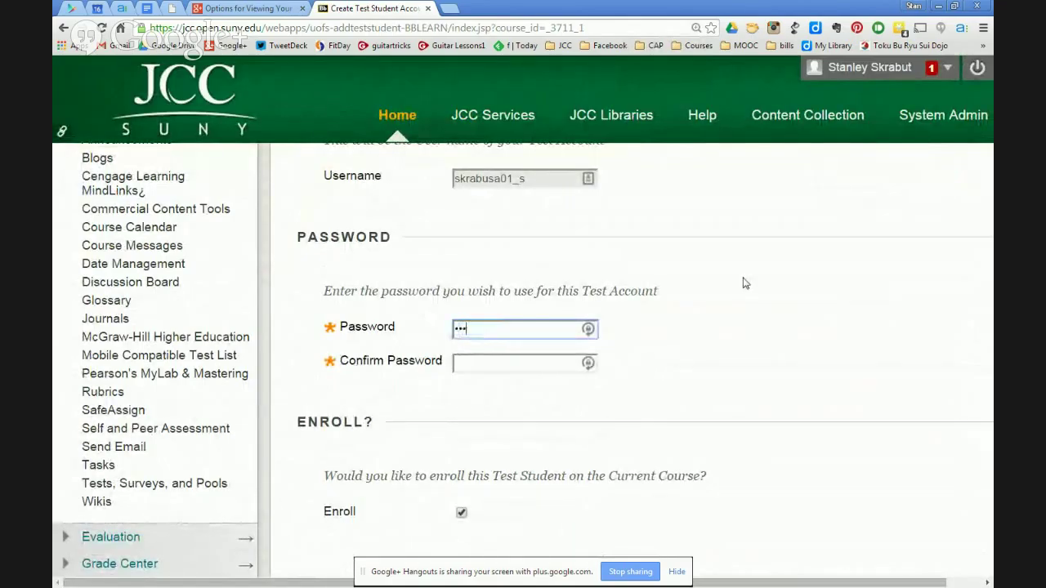
{"action": "key", "text": "Tab"}
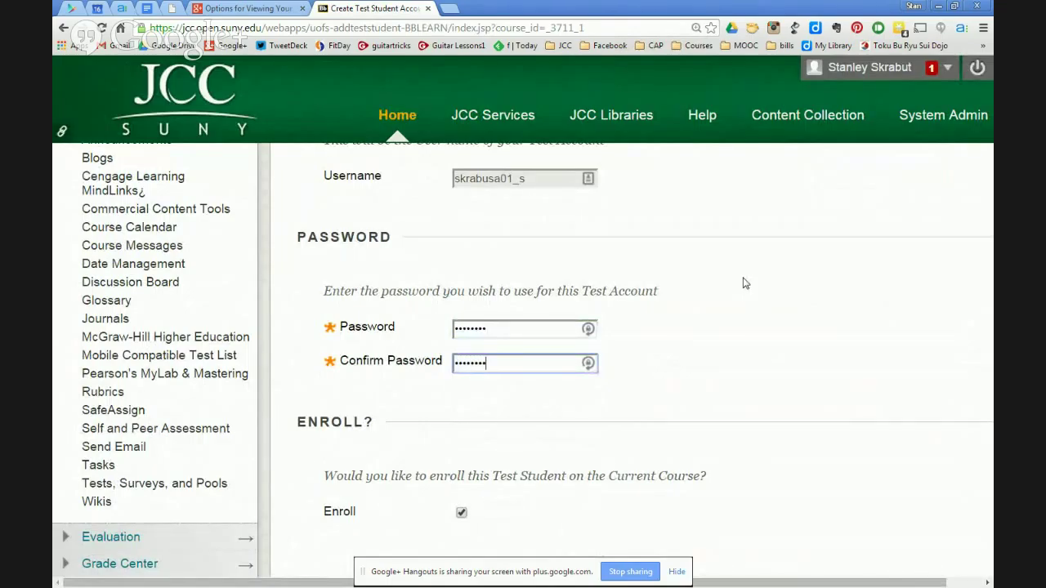
Step: Turn off enrollment of the test student in the current course and try to submit the account
{"action": "scroll", "coordinate": [713, 315], "scroll_direction": "down", "scroll_amount": 3}
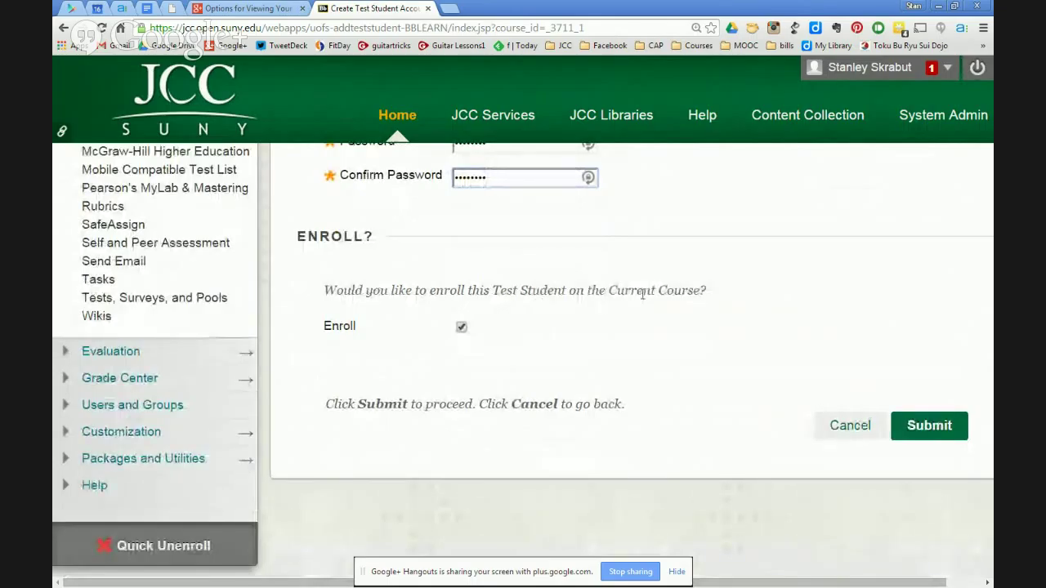
{"action": "left_click", "coordinate": [462, 328]}
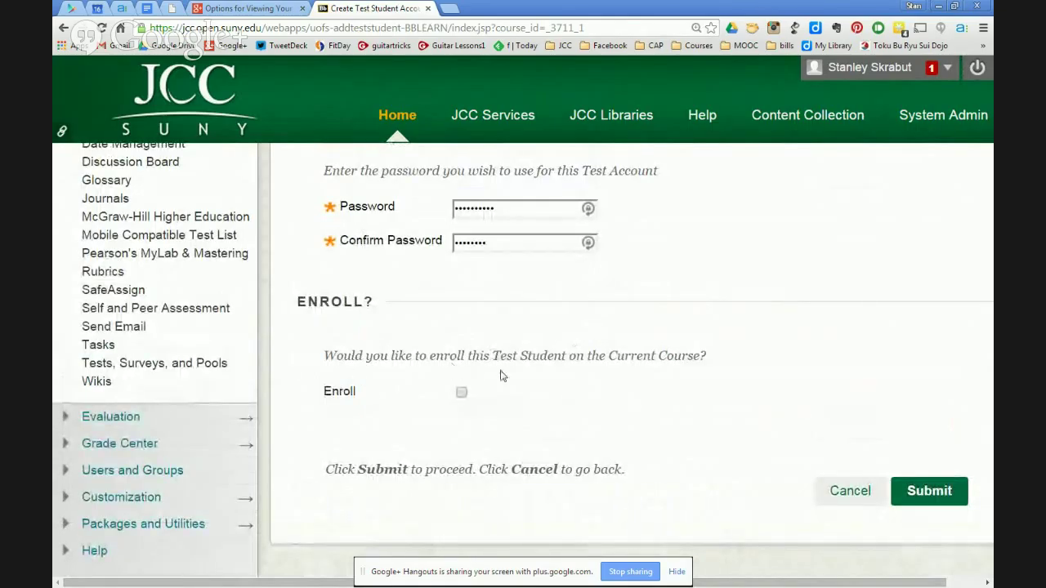
{"action": "scroll", "coordinate": [592, 406], "scroll_direction": "up", "scroll_amount": 2}
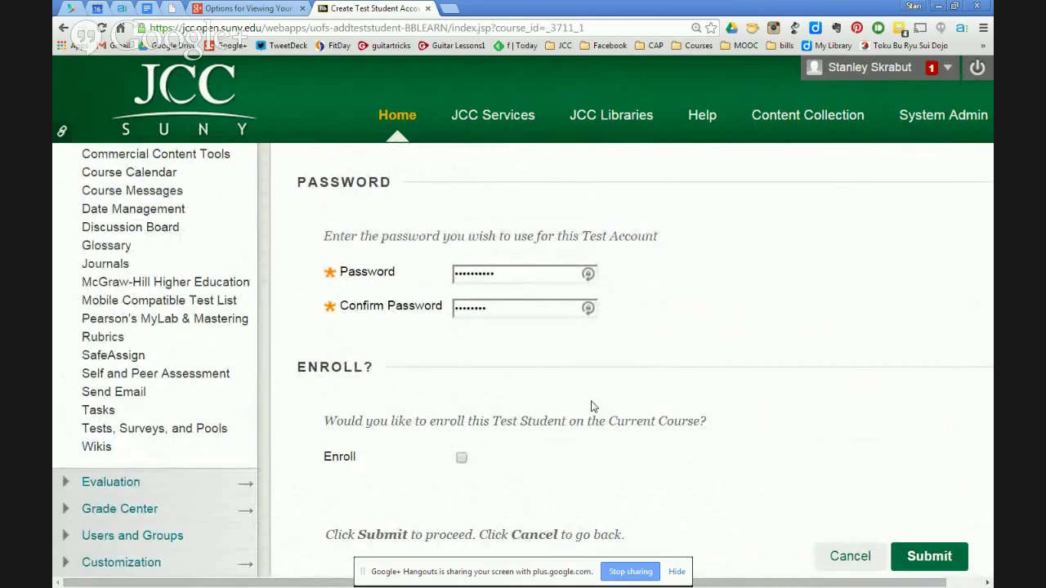
{"action": "scroll", "coordinate": [593, 406], "scroll_direction": "down", "scroll_amount": 2}
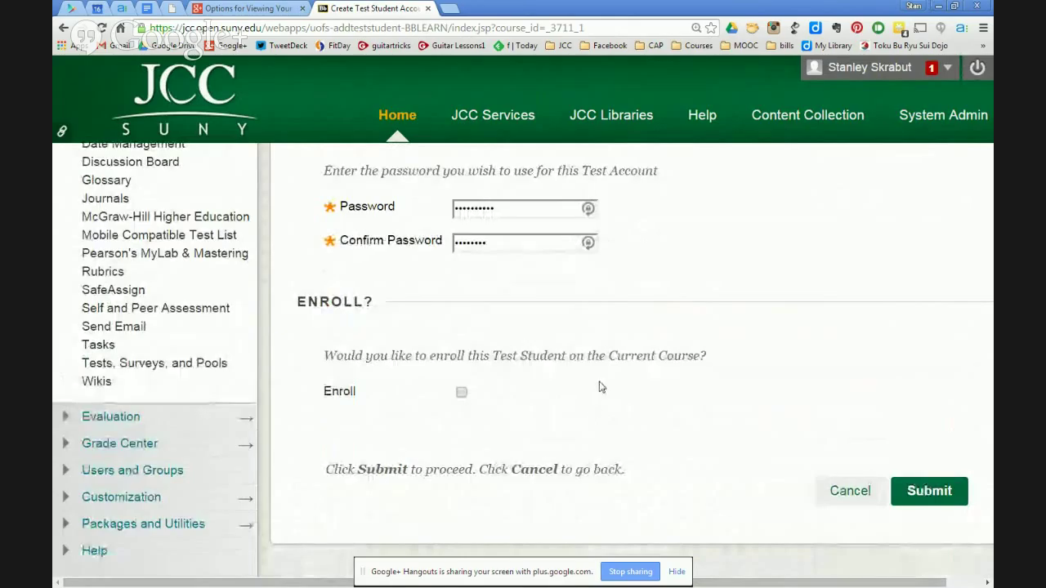
{"action": "scroll", "coordinate": [597, 389], "scroll_direction": "up", "scroll_amount": 2}
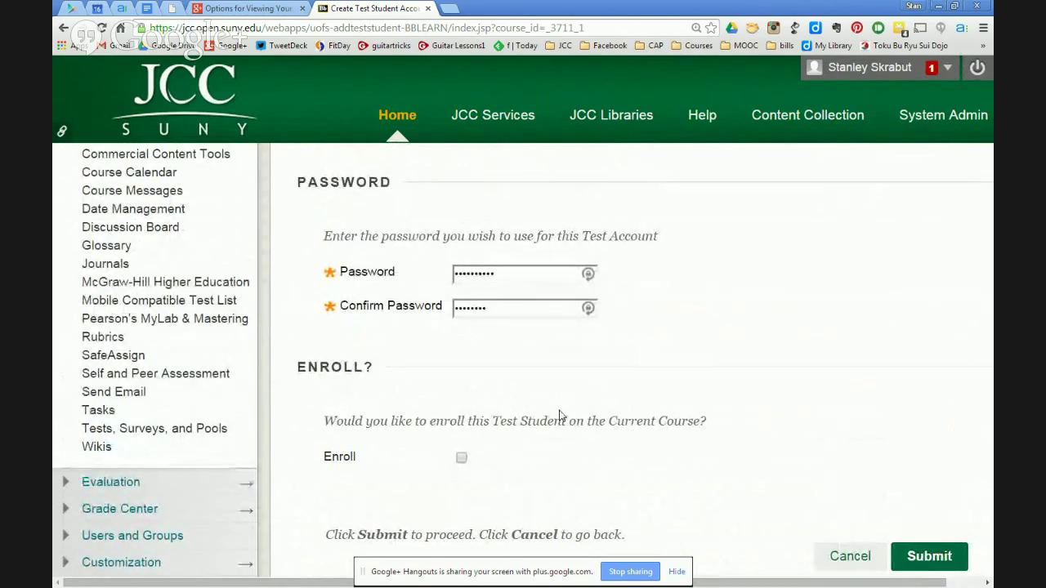
{"action": "scroll", "coordinate": [560, 416], "scroll_direction": "down", "scroll_amount": 2}
{"action": "scroll", "coordinate": [560, 416], "scroll_direction": "up", "scroll_amount": 2}
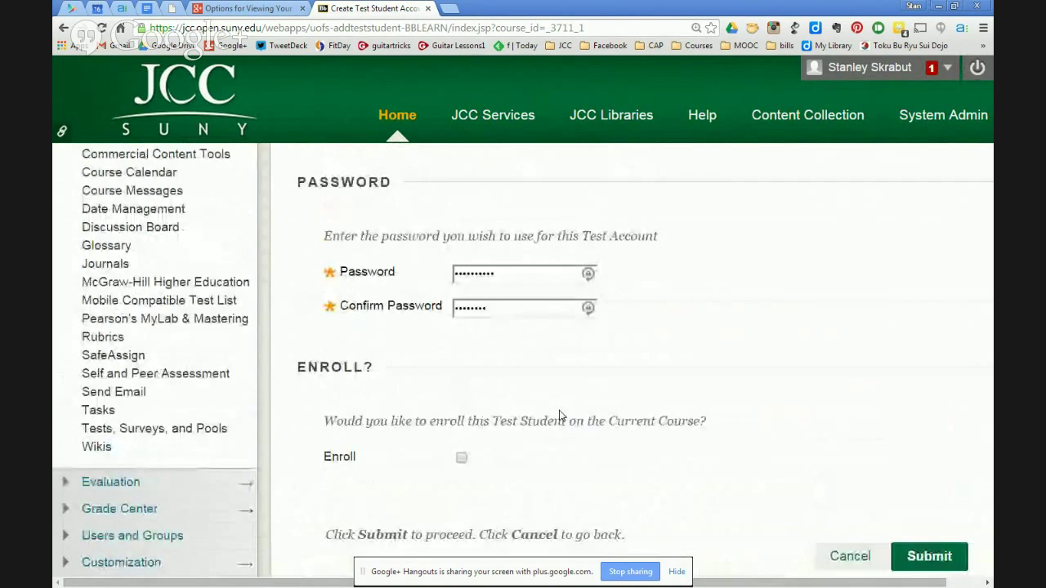
{"action": "left_click", "coordinate": [933, 557]}
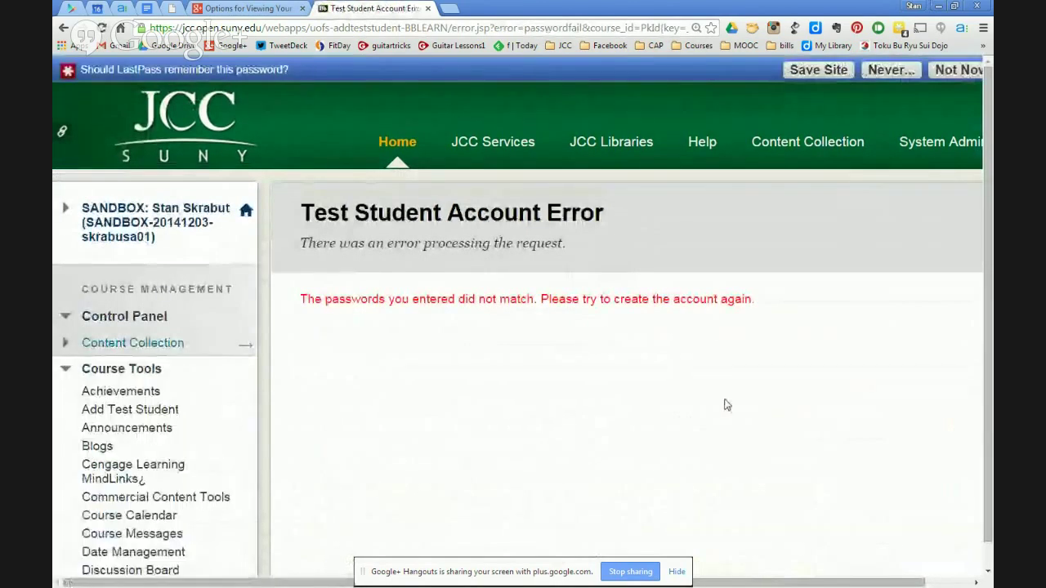
Step: Reopen the Add Test Student form and enter the account password in both password fields
{"action": "scroll", "coordinate": [453, 335], "scroll_direction": "down", "scroll_amount": 3}
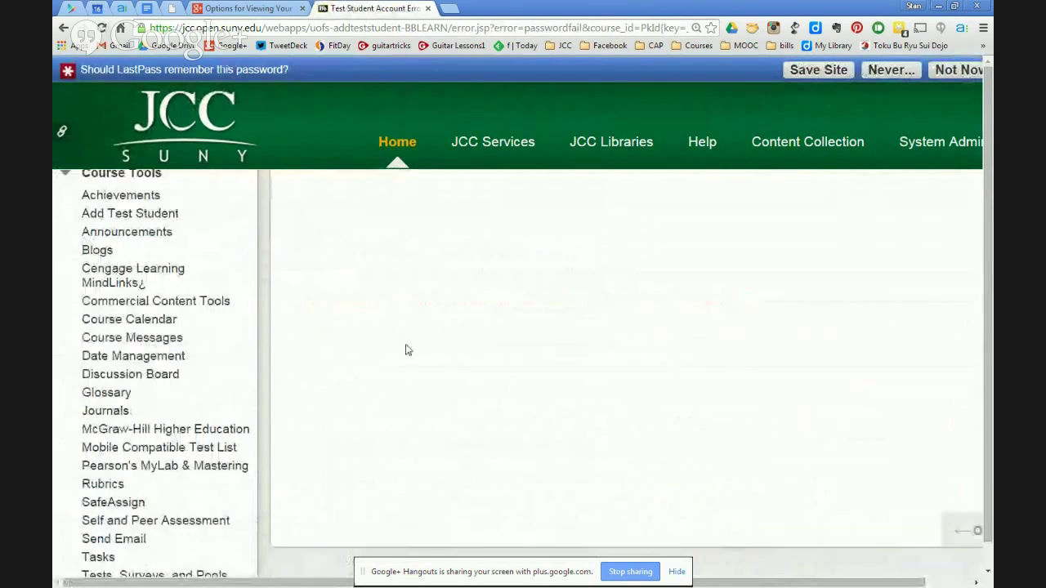
{"action": "left_click", "coordinate": [132, 214]}
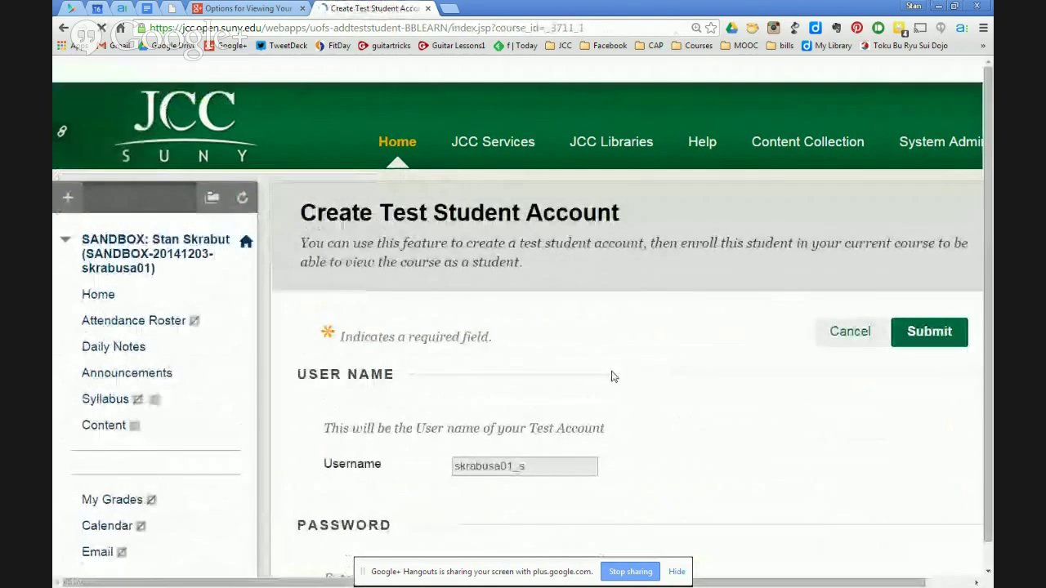
{"action": "left_click_drag", "start_coordinate": [513, 486], "coordinate": [451, 486]}
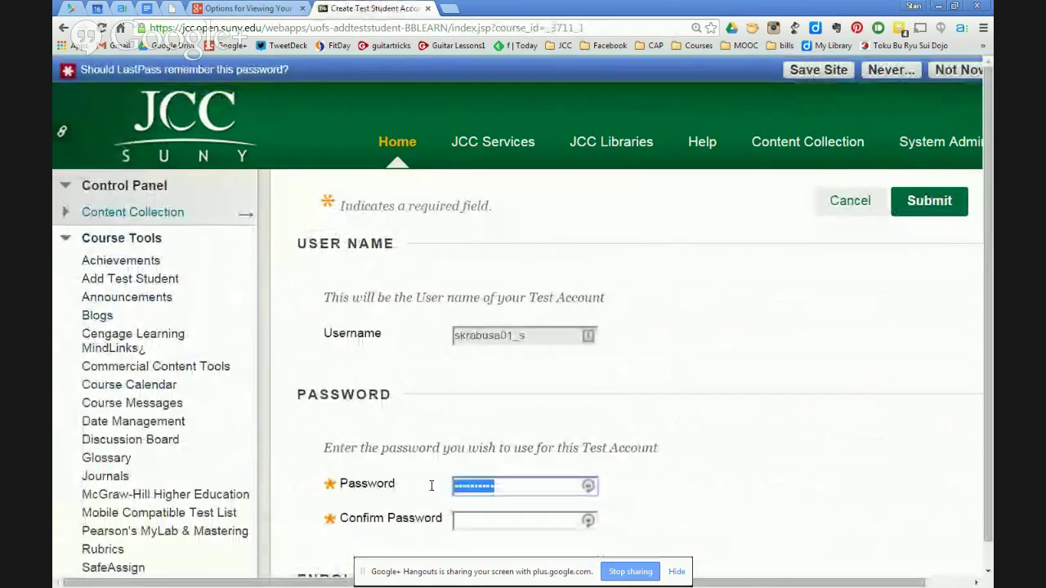
{"action": "scroll", "coordinate": [706, 450], "scroll_direction": "down", "scroll_amount": 2}
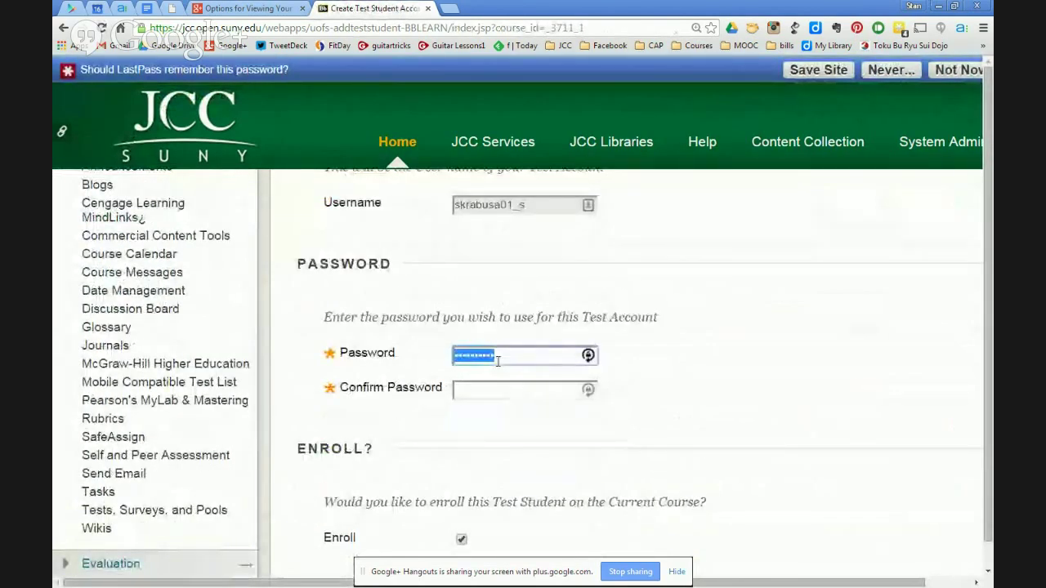
{"action": "type", "text": "••••••••"}
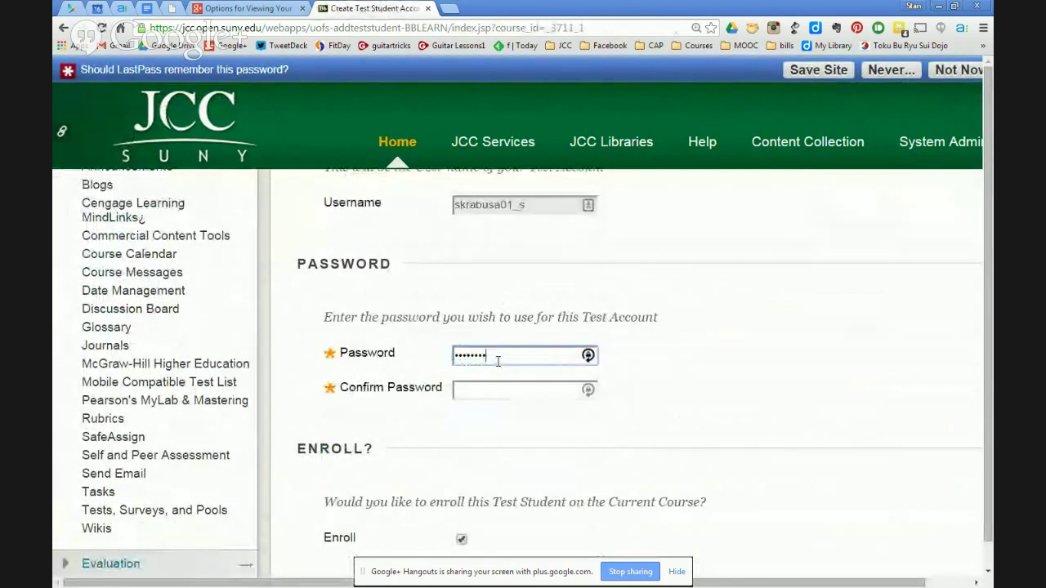
{"action": "key", "text": "Tab"}
{"action": "type", "text": "•••••••"}
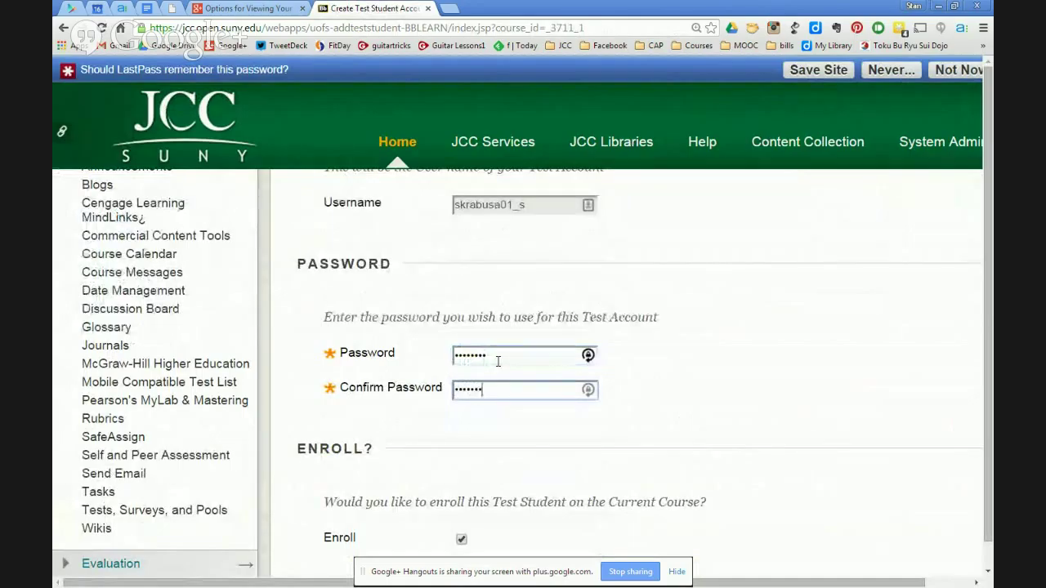
Step: Clear the Enroll option for the test student and try to create the account again
{"action": "left_click", "coordinate": [461, 539]}
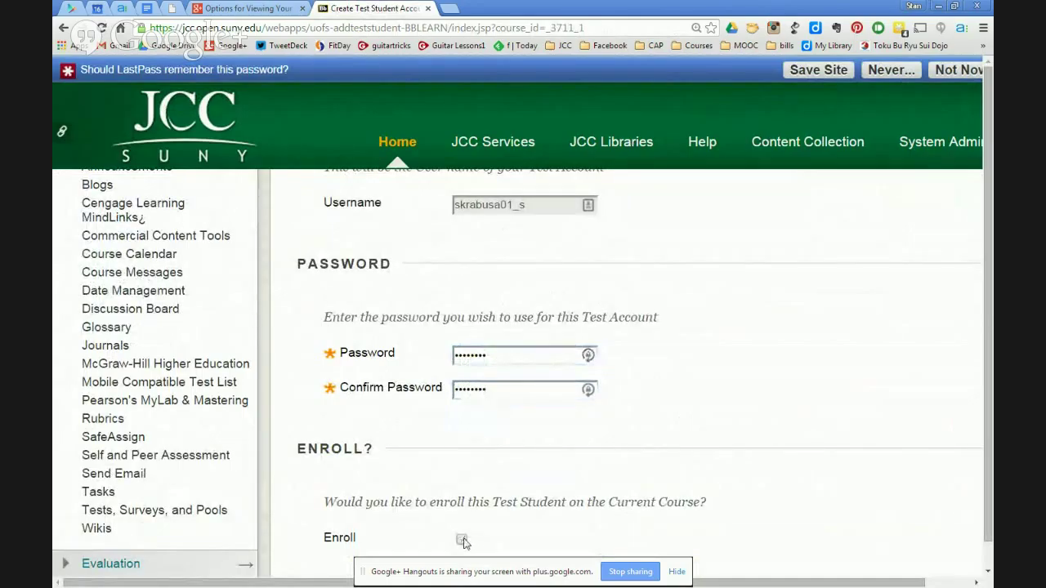
{"action": "scroll", "coordinate": [787, 416], "scroll_direction": "down", "scroll_amount": 2}
{"action": "left_click", "coordinate": [943, 453]}
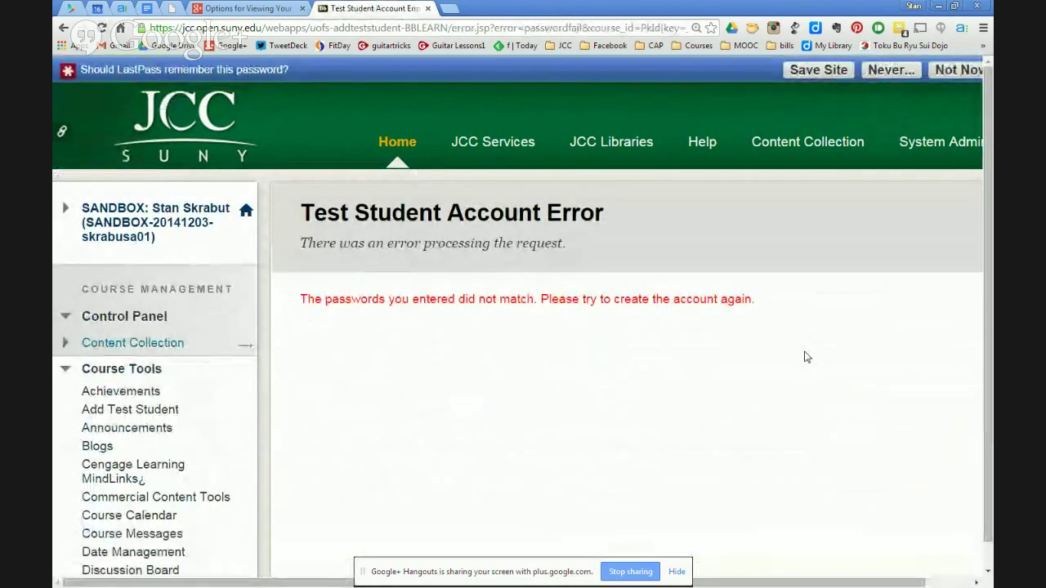
Step: Start the test student account form again and fill in the password and its matching confirmation
{"action": "left_click", "coordinate": [128, 409]}
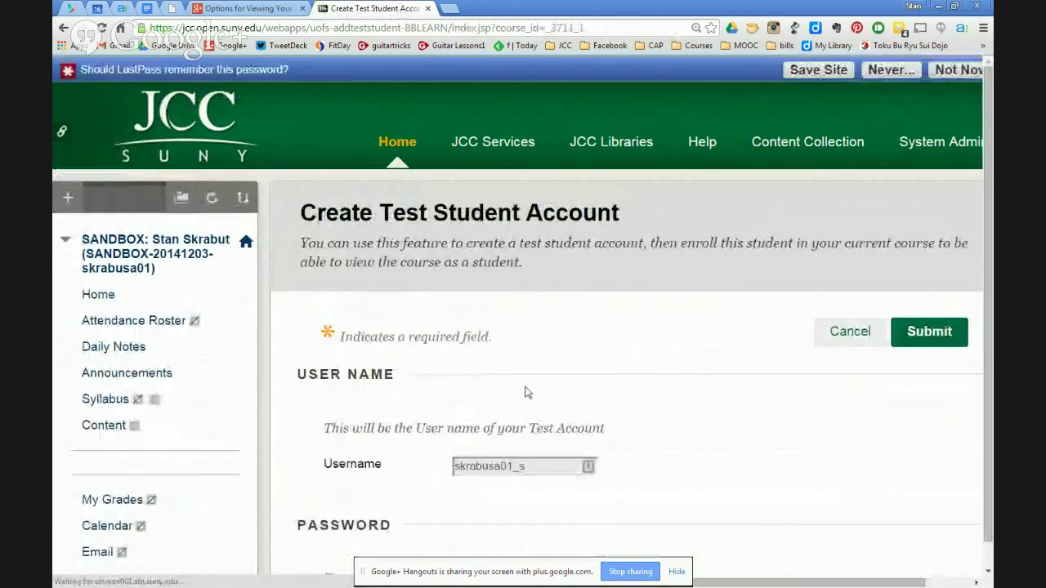
{"action": "scroll", "coordinate": [515, 400], "scroll_direction": "down", "scroll_amount": 2}
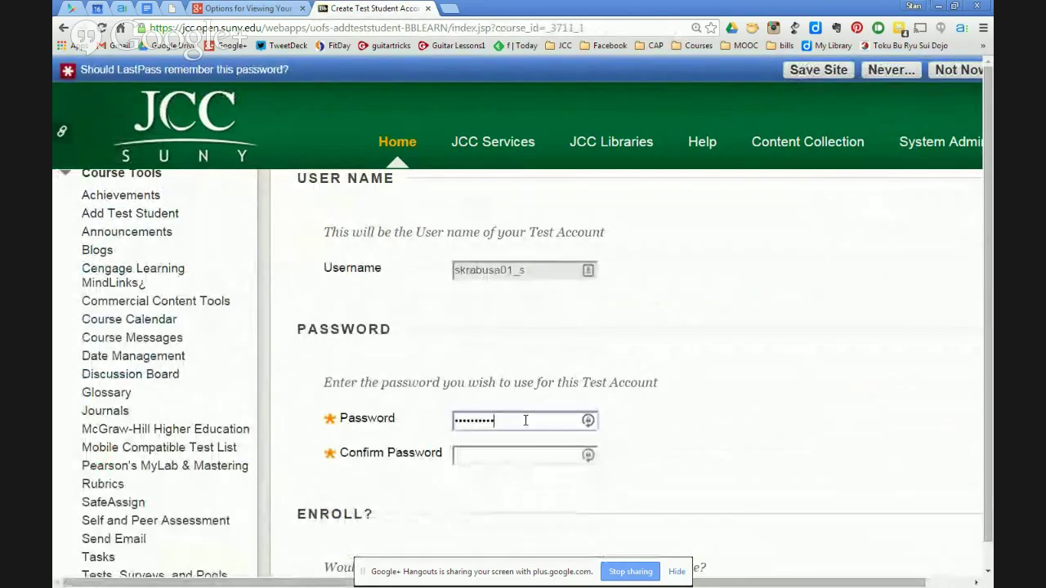
{"action": "left_click_drag", "start_coordinate": [525, 420], "coordinate": [415, 420]}
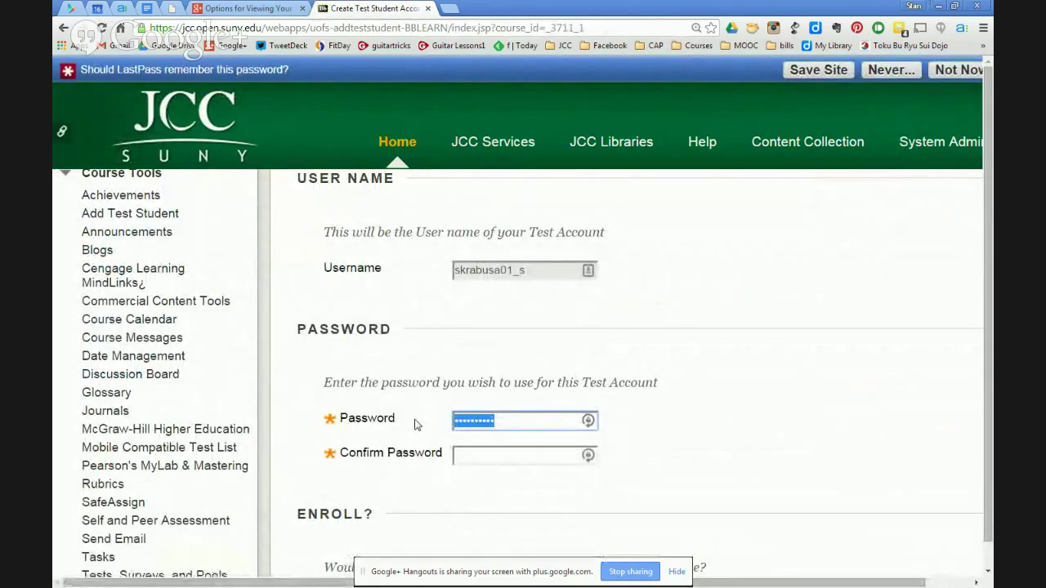
{"action": "type", "text": "s"}
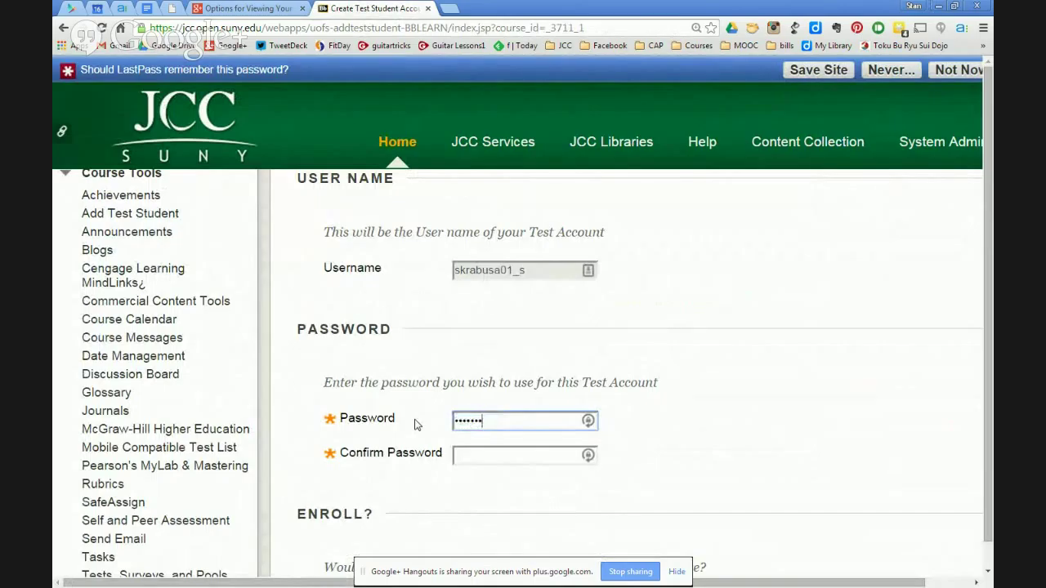
{"action": "key", "text": "Tab"}
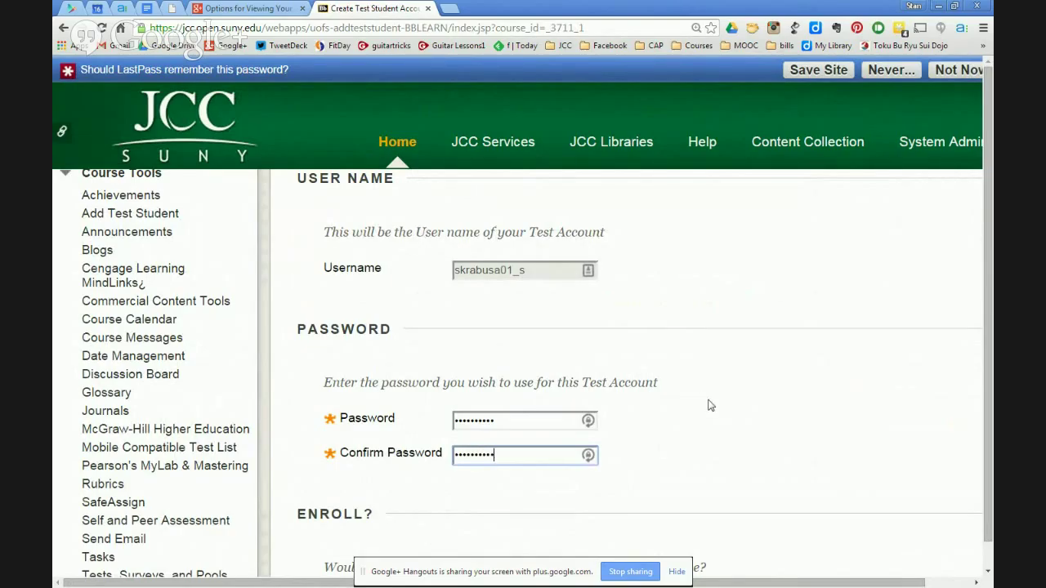
Step: Leave the test student out of the current course by clearing Enroll, and submit the account
{"action": "scroll", "coordinate": [709, 407], "scroll_direction": "down", "scroll_amount": 2}
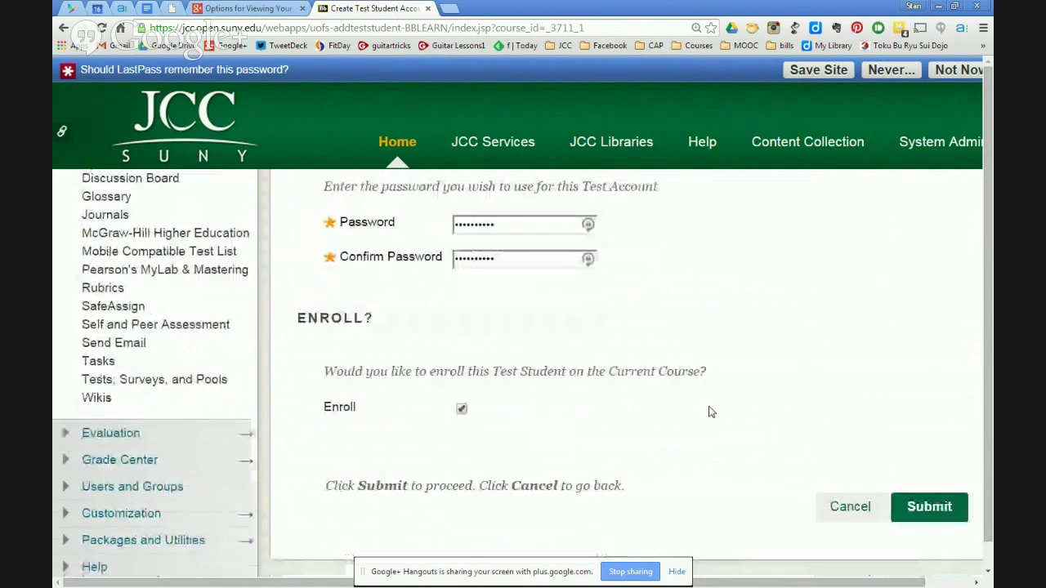
{"action": "left_click", "coordinate": [462, 409]}
{"action": "left_click", "coordinate": [935, 508]}
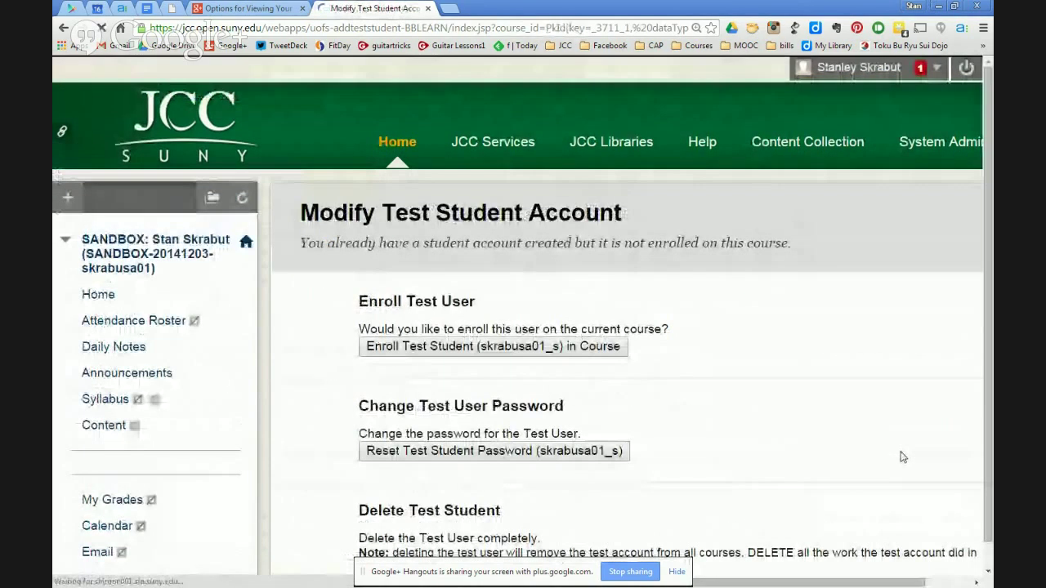
Step: Examine the options for enrolling the test student, resetting its password and deleting the account
{"action": "scroll", "coordinate": [735, 338], "scroll_direction": "down", "scroll_amount": 2}
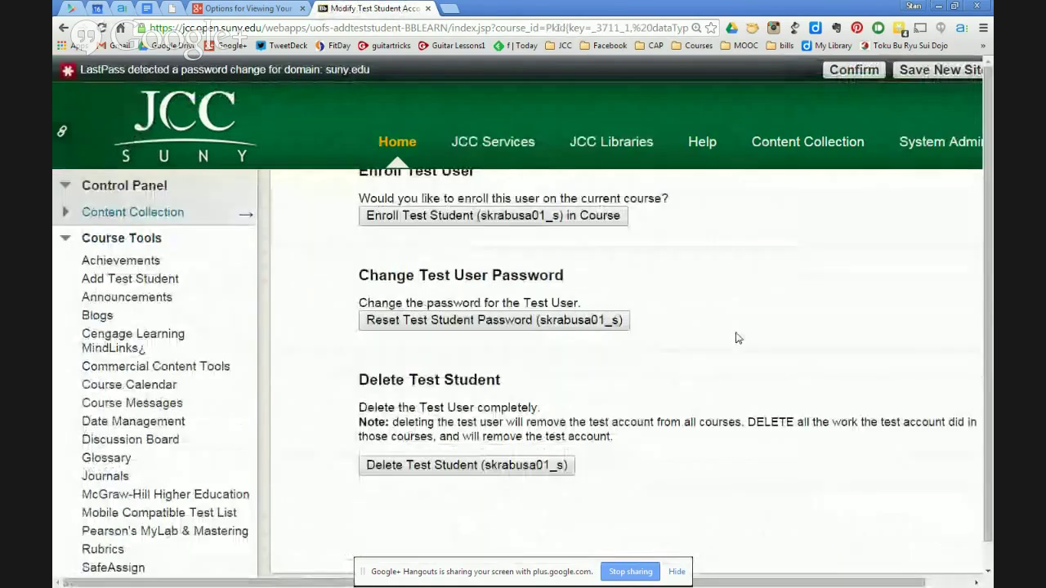
{"action": "scroll", "coordinate": [730, 313], "scroll_direction": "down", "scroll_amount": 1}
{"action": "scroll", "coordinate": [729, 313], "scroll_direction": "up", "scroll_amount": 1}
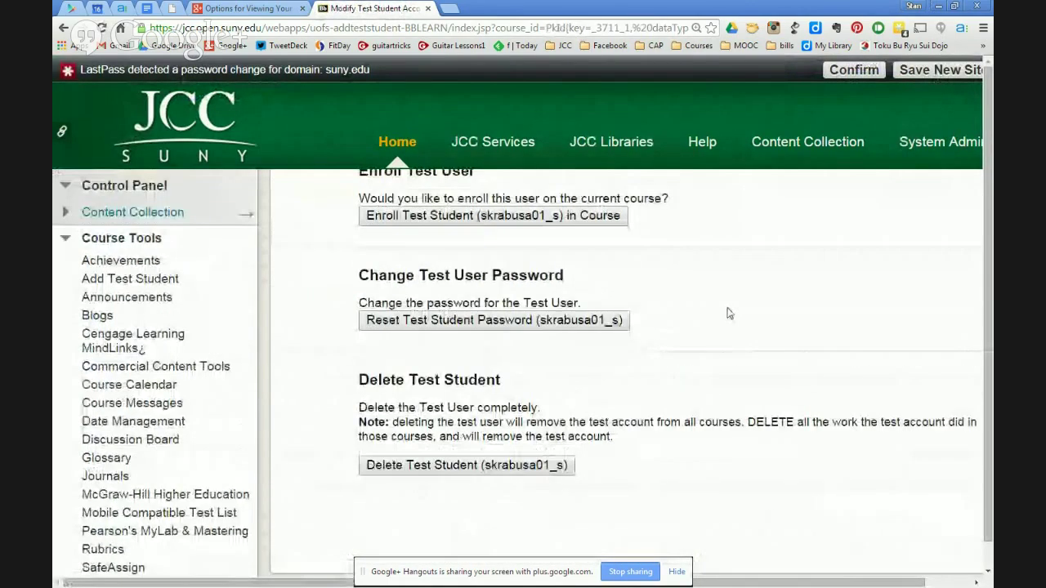
{"action": "scroll", "coordinate": [729, 313], "scroll_direction": "up", "scroll_amount": 1}
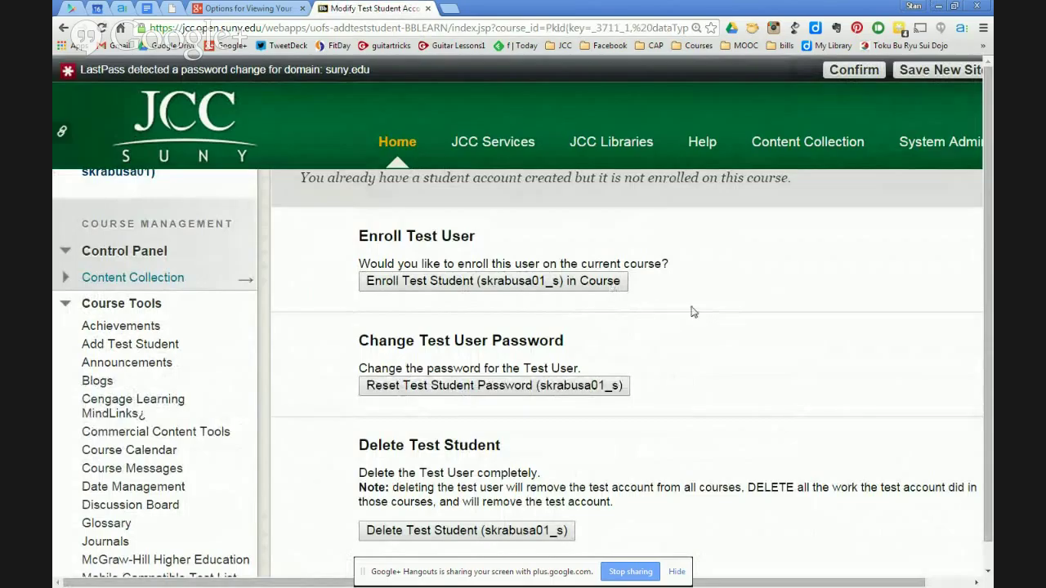
{"action": "scroll", "coordinate": [690, 321], "scroll_direction": "down", "scroll_amount": 1}
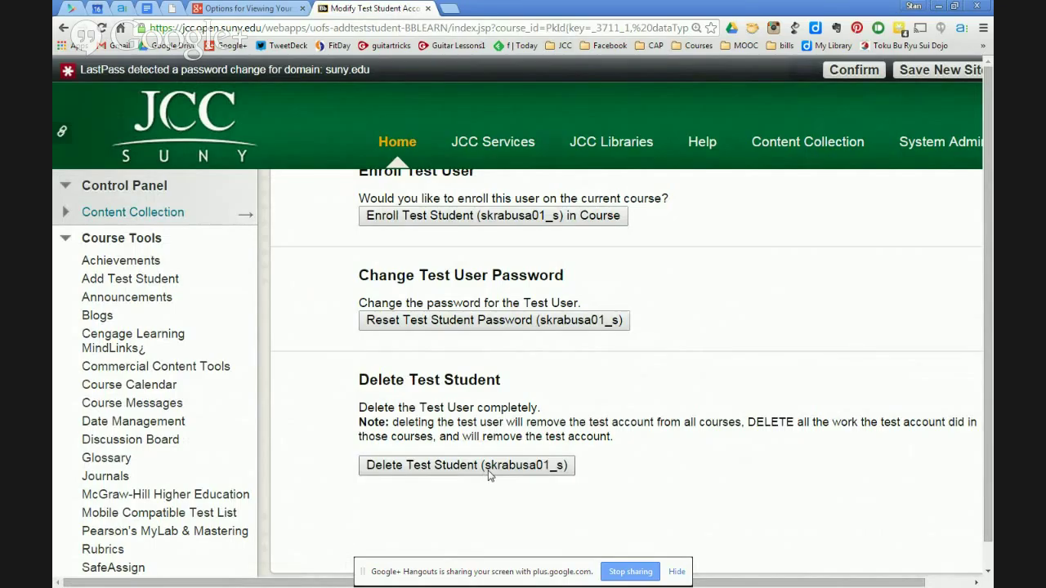
{"action": "scroll", "coordinate": [697, 425], "scroll_direction": "down", "scroll_amount": 2}
{"action": "scroll", "coordinate": [697, 425], "scroll_direction": "up", "scroll_amount": 5}
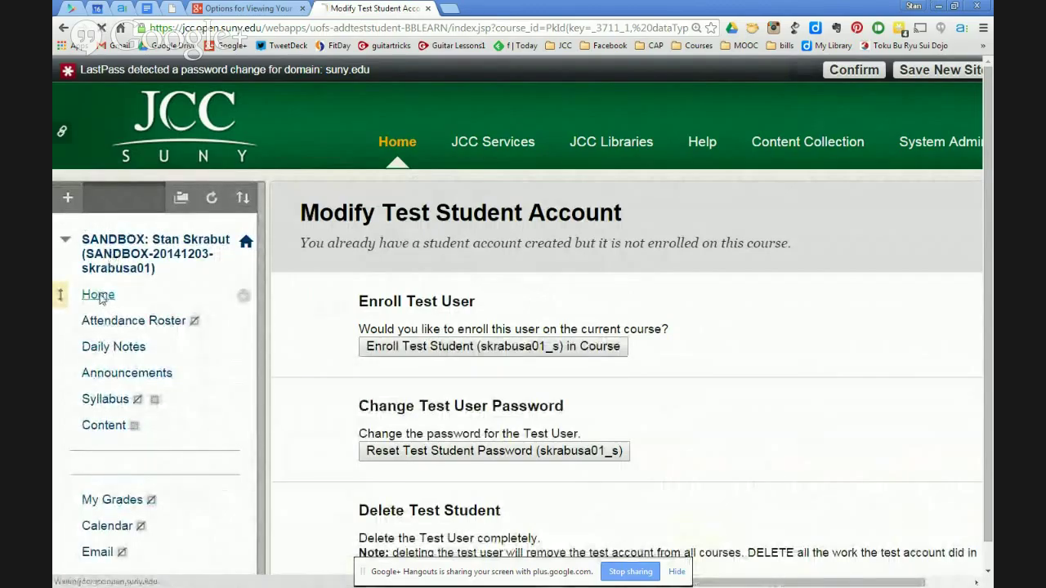
Step: Return to the course home page and open the Users list under Users and Groups
{"action": "left_click", "coordinate": [98, 294]}
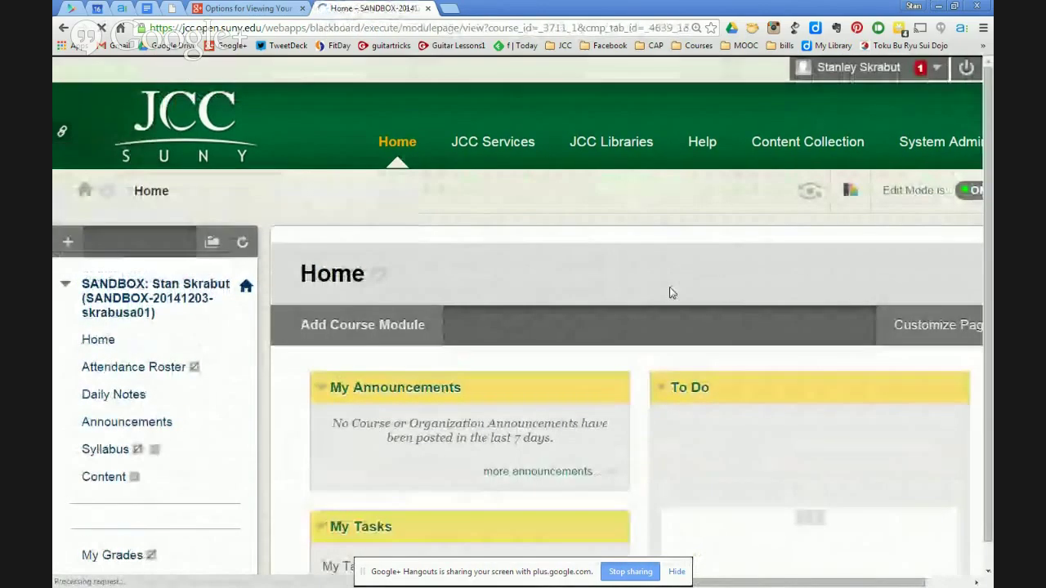
{"action": "scroll", "coordinate": [670, 292], "scroll_direction": "down", "scroll_amount": 3}
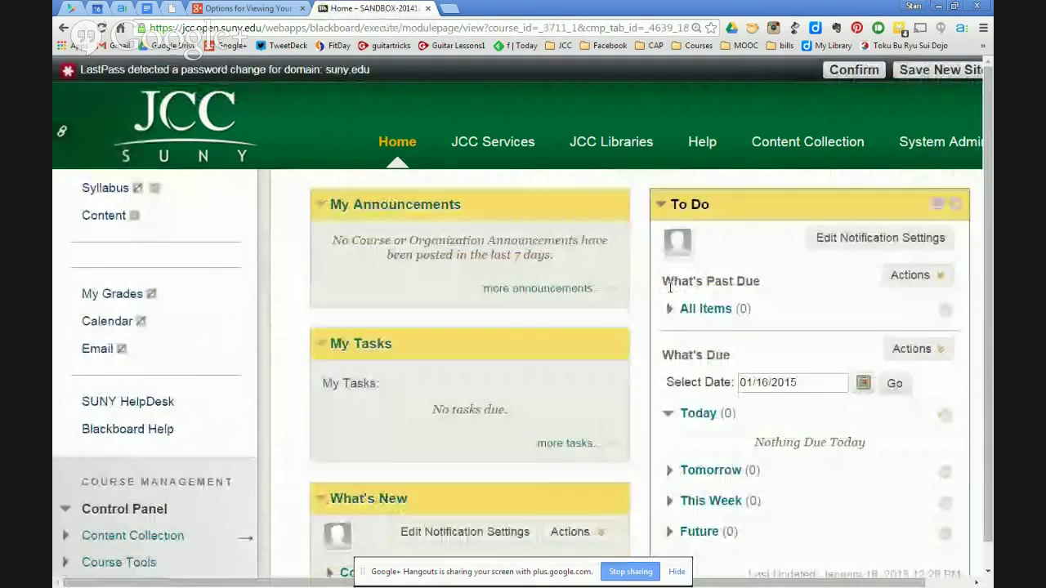
{"action": "scroll", "coordinate": [611, 282], "scroll_direction": "up", "scroll_amount": 2}
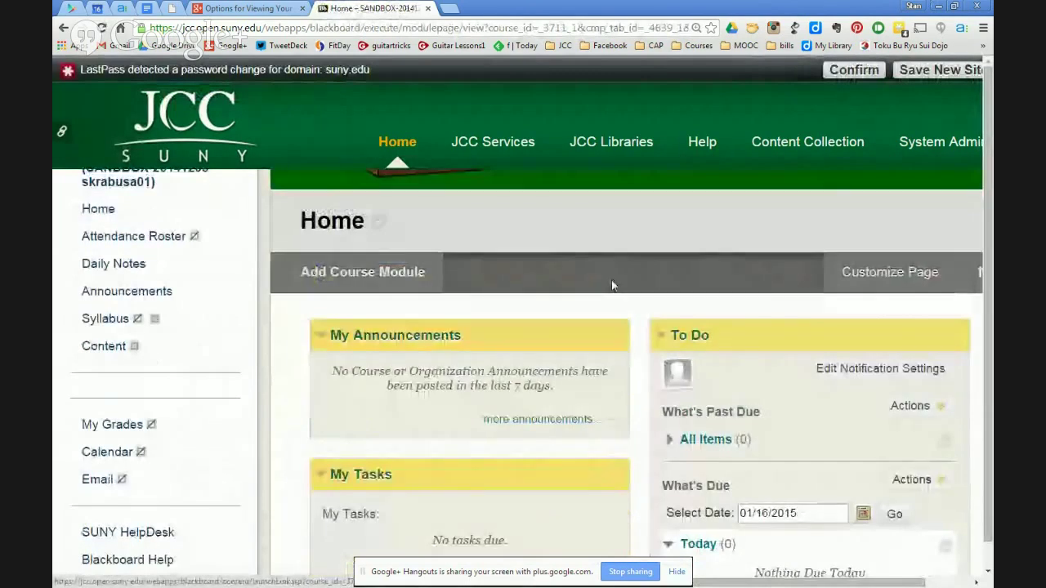
{"action": "scroll", "coordinate": [611, 279], "scroll_direction": "down", "scroll_amount": 1}
{"action": "scroll", "coordinate": [611, 281], "scroll_direction": "down", "scroll_amount": 3}
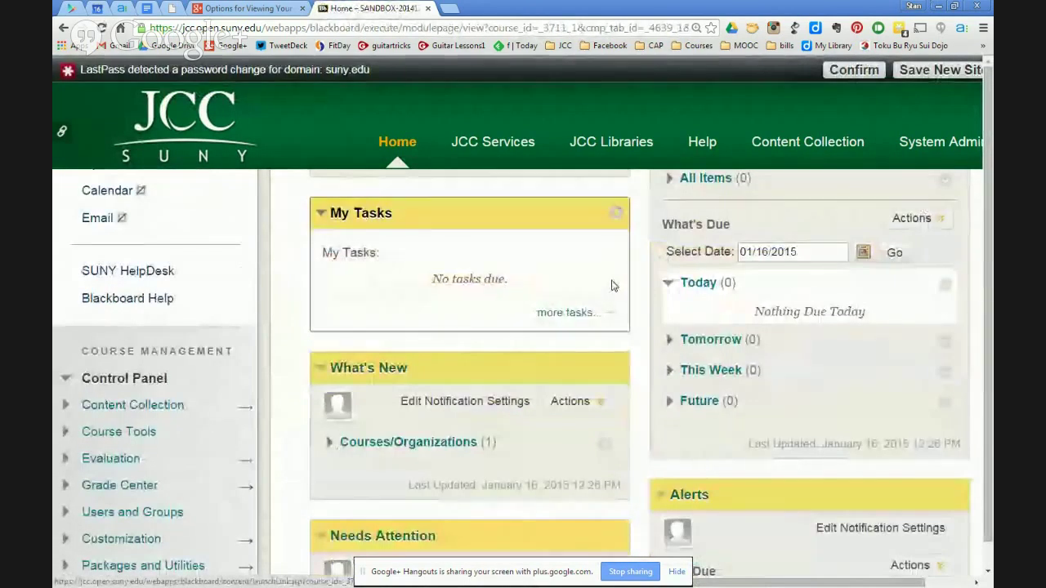
{"action": "scroll", "coordinate": [612, 285], "scroll_direction": "down", "scroll_amount": 1}
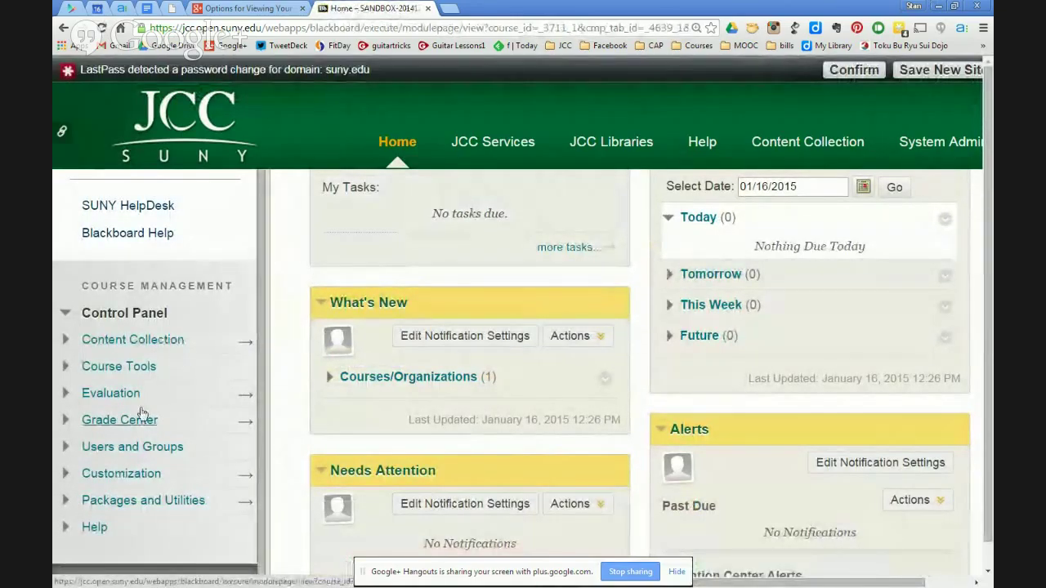
{"action": "left_click", "coordinate": [63, 450]}
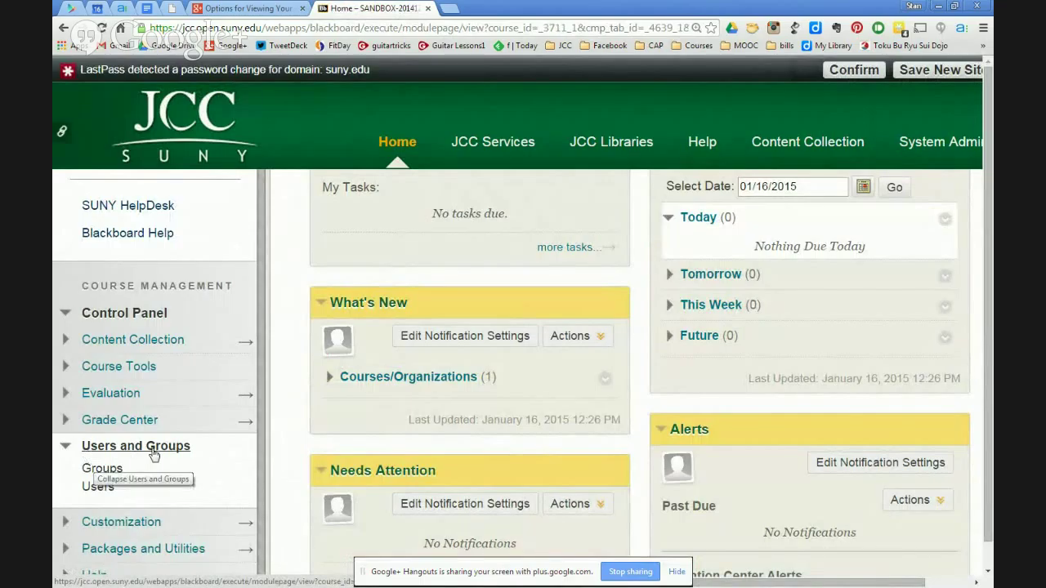
{"action": "left_click", "coordinate": [97, 487]}
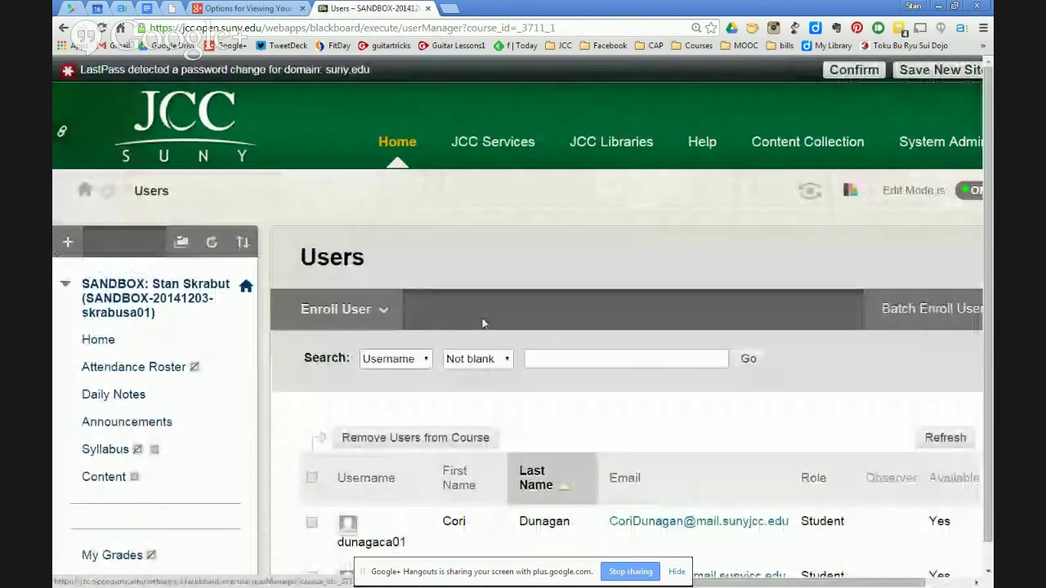
Step: Review the enrolled users and open the user search for enrolling an existing account in the course
{"action": "scroll", "coordinate": [408, 361], "scroll_direction": "down", "scroll_amount": 2}
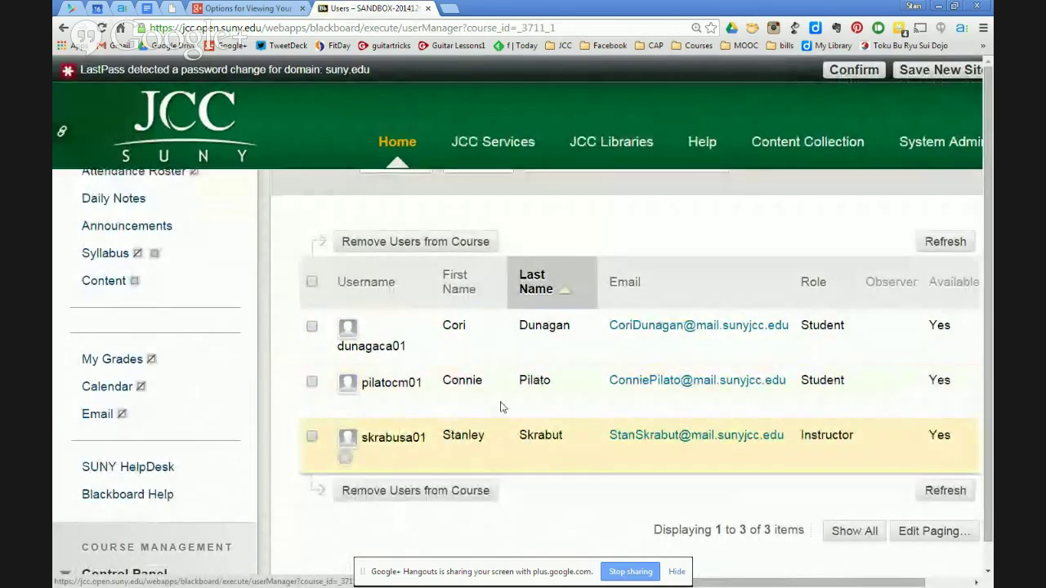
{"action": "scroll", "coordinate": [535, 384], "scroll_direction": "up", "scroll_amount": 2}
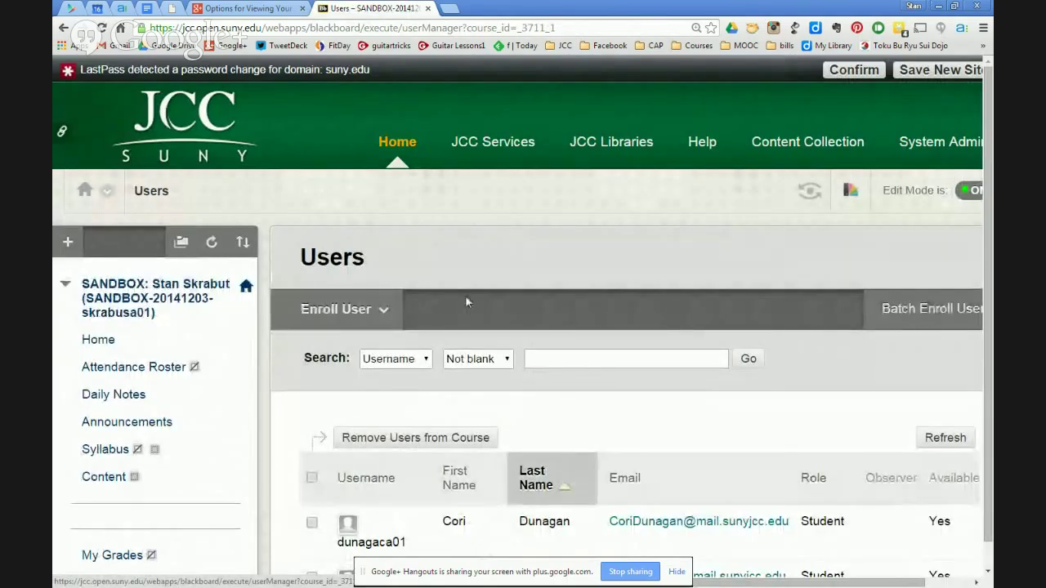
{"action": "left_click", "coordinate": [359, 310]}
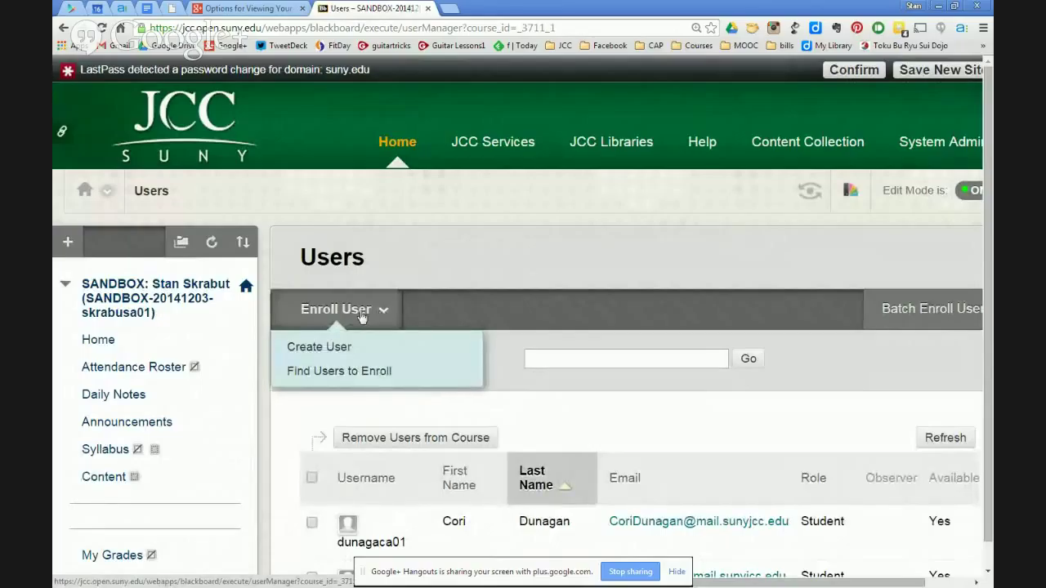
{"action": "left_click", "coordinate": [338, 370]}
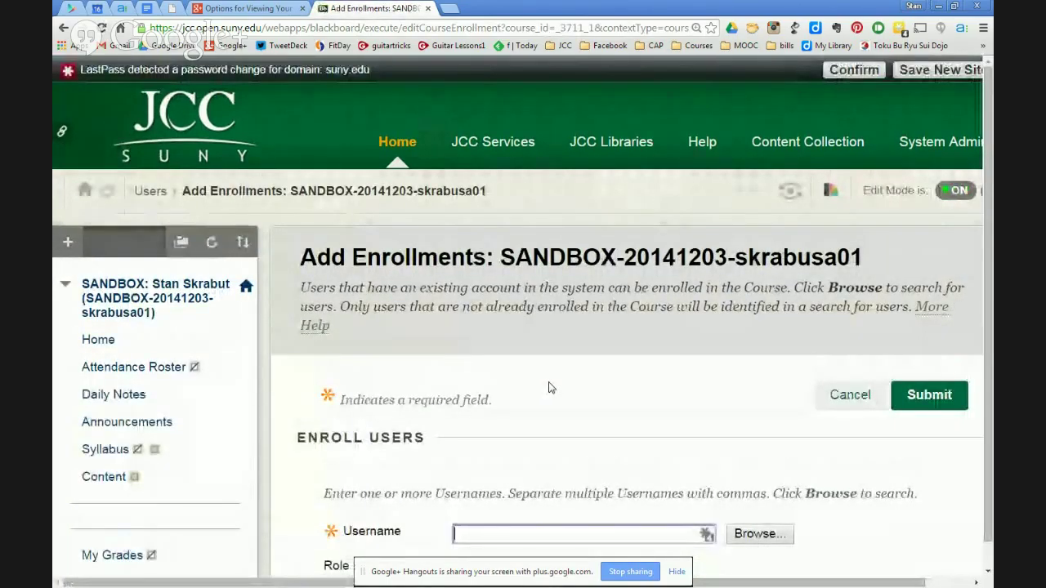
{"action": "key", "text": "ctrl+minus"}
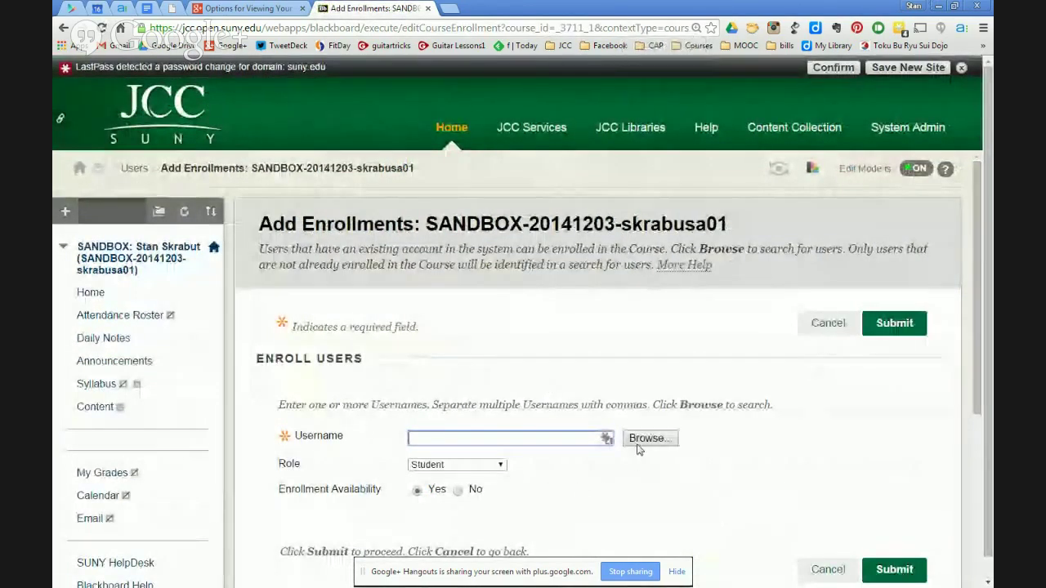
{"action": "left_click", "coordinate": [643, 441]}
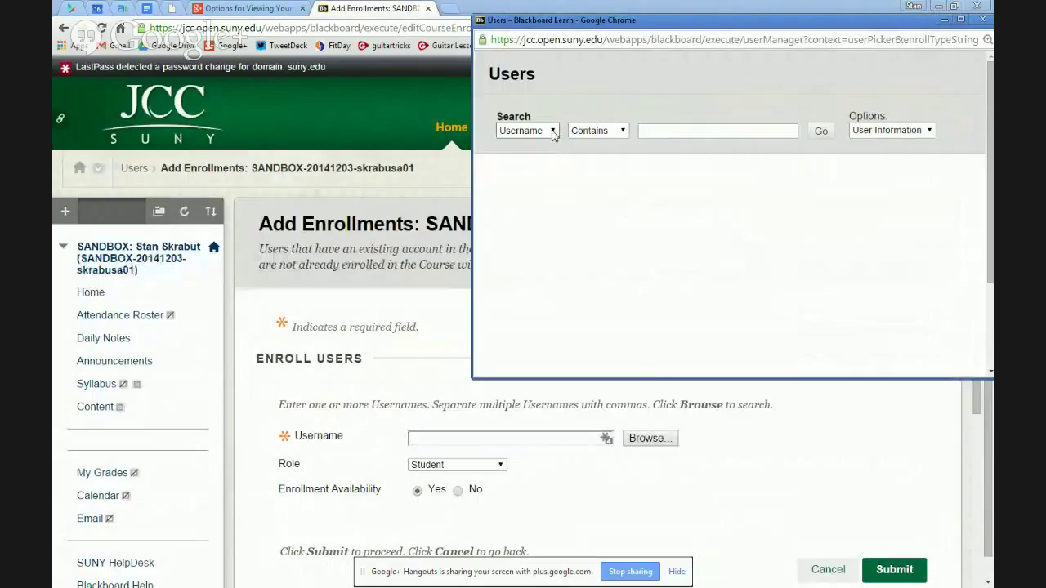
Step: Search for accounts by Username with the Starts with condition, using the first letters of the test student's username
{"action": "left_click", "coordinate": [552, 132]}
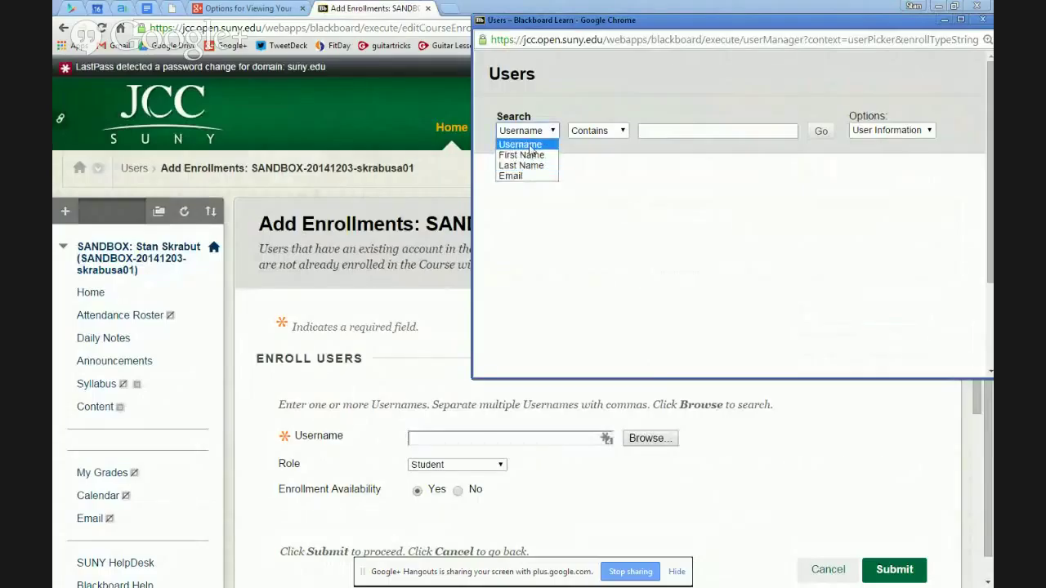
{"action": "left_click", "coordinate": [530, 147]}
{"action": "left_click", "coordinate": [657, 130]}
{"action": "type", "text": "skr"}
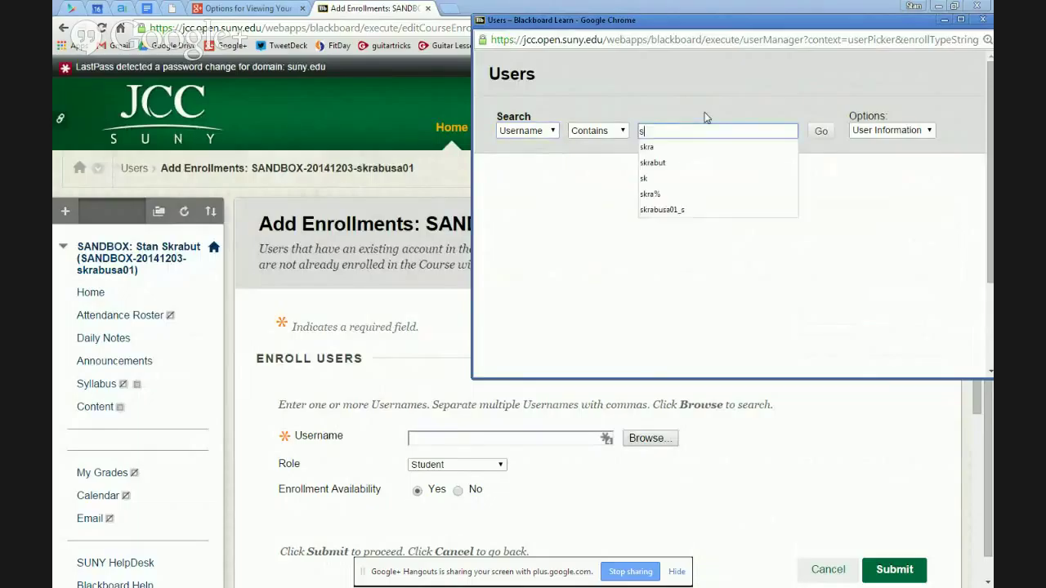
{"action": "left_click", "coordinate": [622, 133]}
{"action": "left_click", "coordinate": [612, 166]}
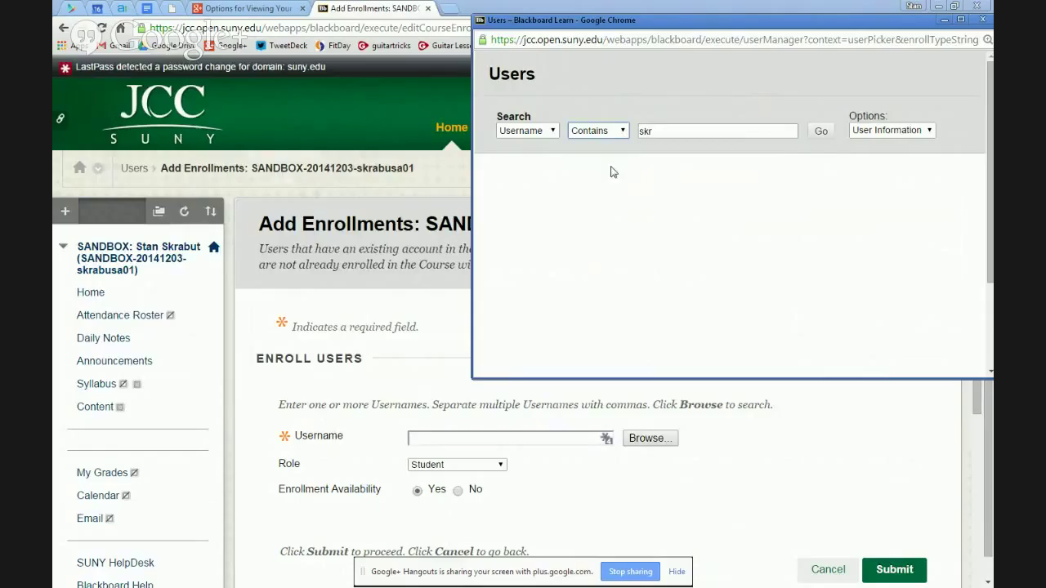
{"action": "left_click", "coordinate": [662, 131]}
{"action": "type", "text": "a"}
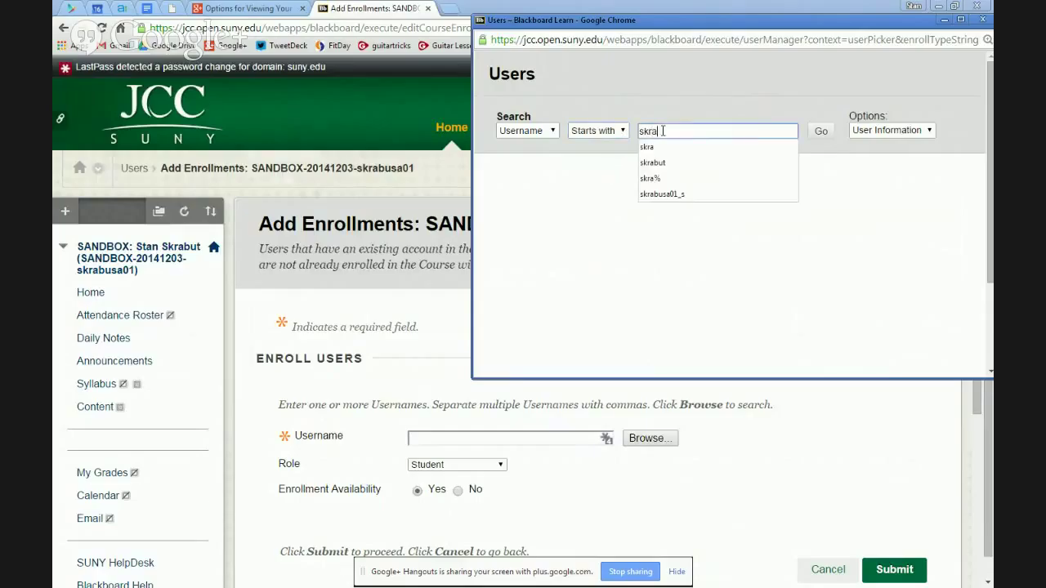
{"action": "left_click", "coordinate": [819, 132]}
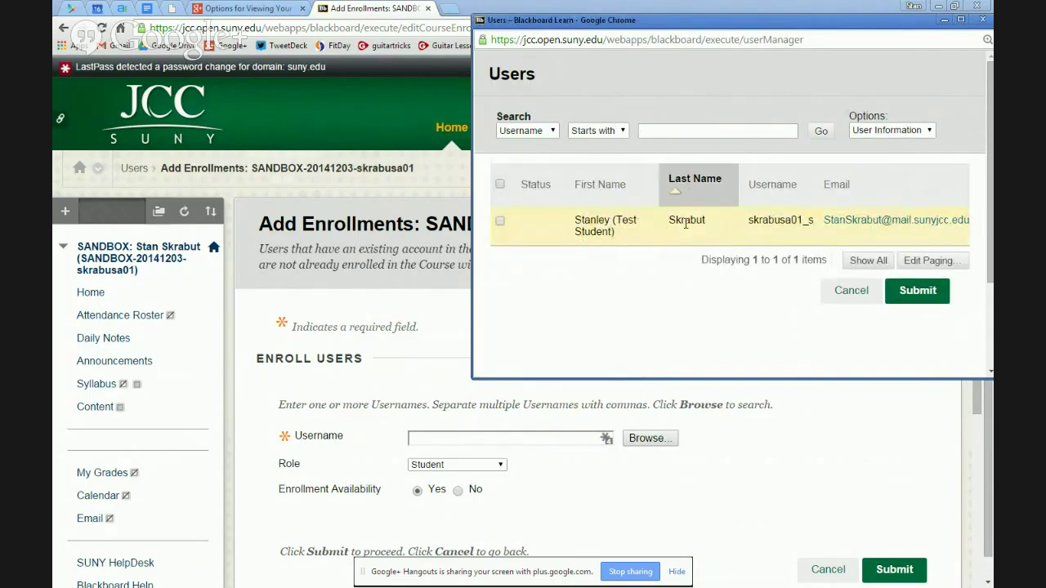
Step: Add the found test student's username to the enrollment form and enroll it in the course with the Student role
{"action": "left_click", "coordinate": [927, 295]}
{"action": "left_click_drag", "start_coordinate": [483, 440], "coordinate": [407, 445]}
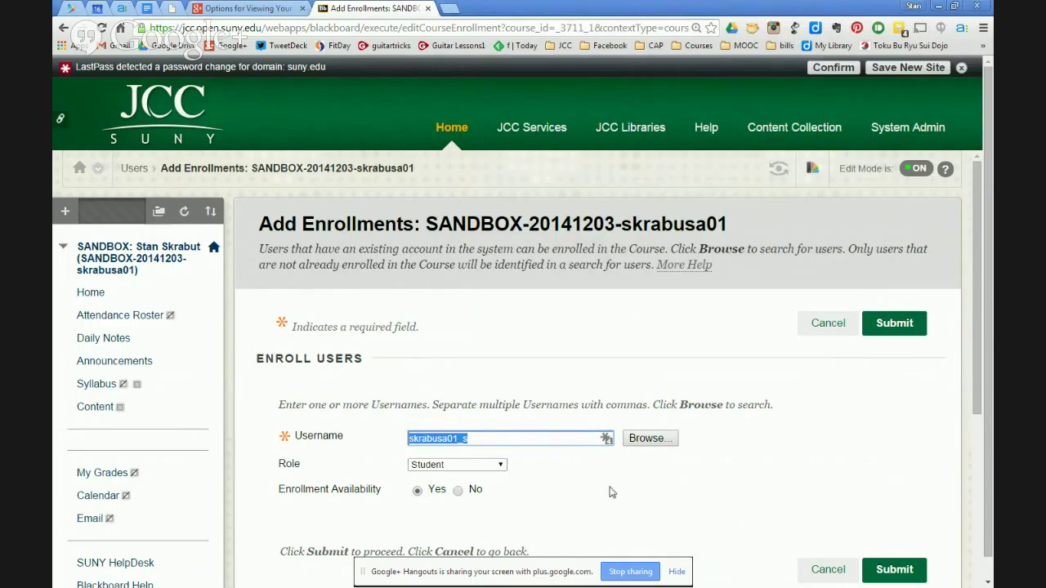
{"action": "scroll", "coordinate": [612, 492], "scroll_direction": "down", "scroll_amount": 2}
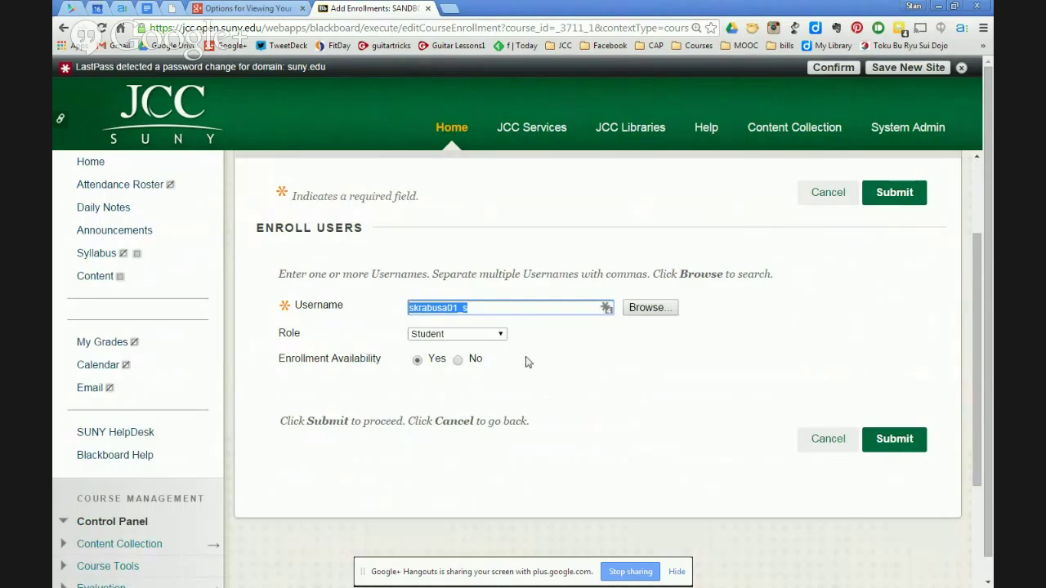
{"action": "left_click", "coordinate": [900, 442]}
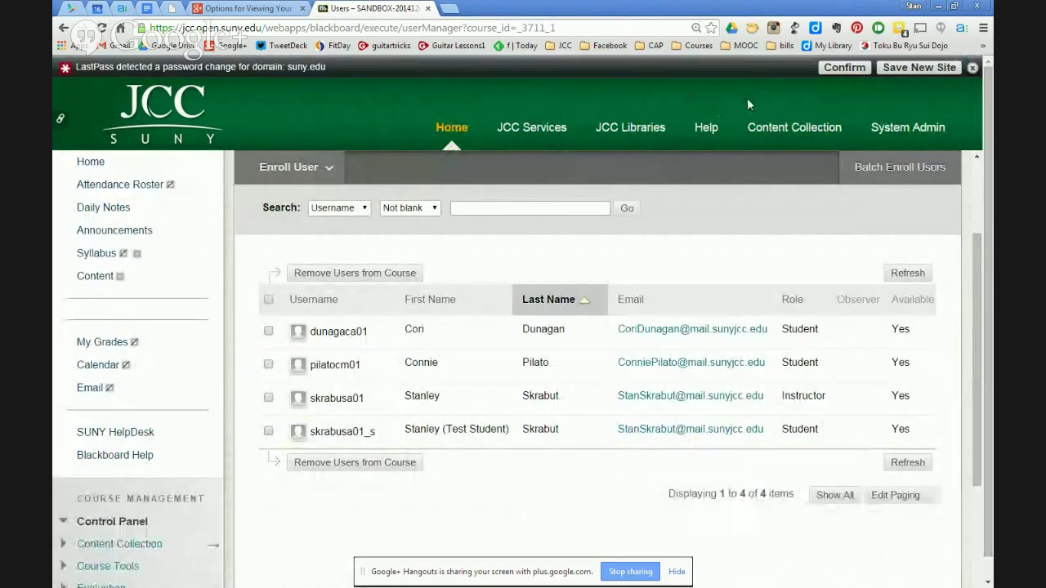
Step: Go to the Blackboard home page and log out of the instructor account
{"action": "left_click", "coordinate": [459, 131]}
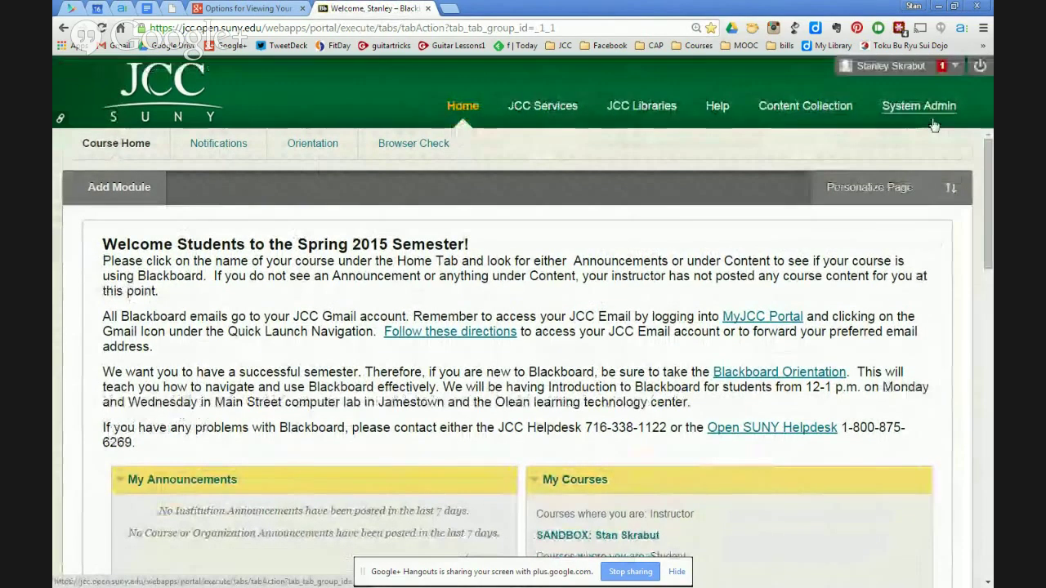
{"action": "left_click", "coordinate": [972, 67]}
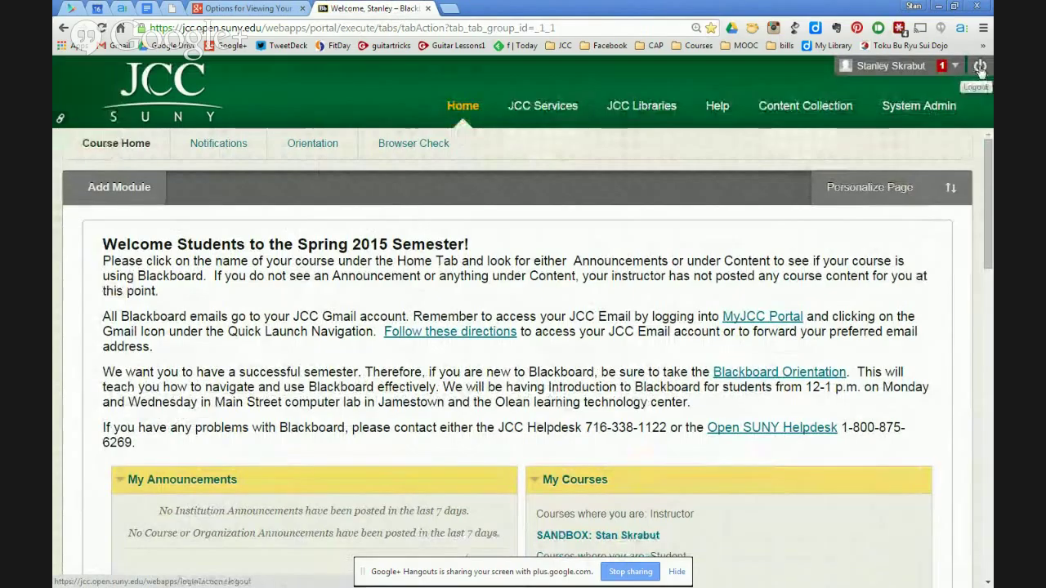
Step: Log out of the instructor account and log in with the test student's username and account password
{"action": "left_click", "coordinate": [979, 69]}
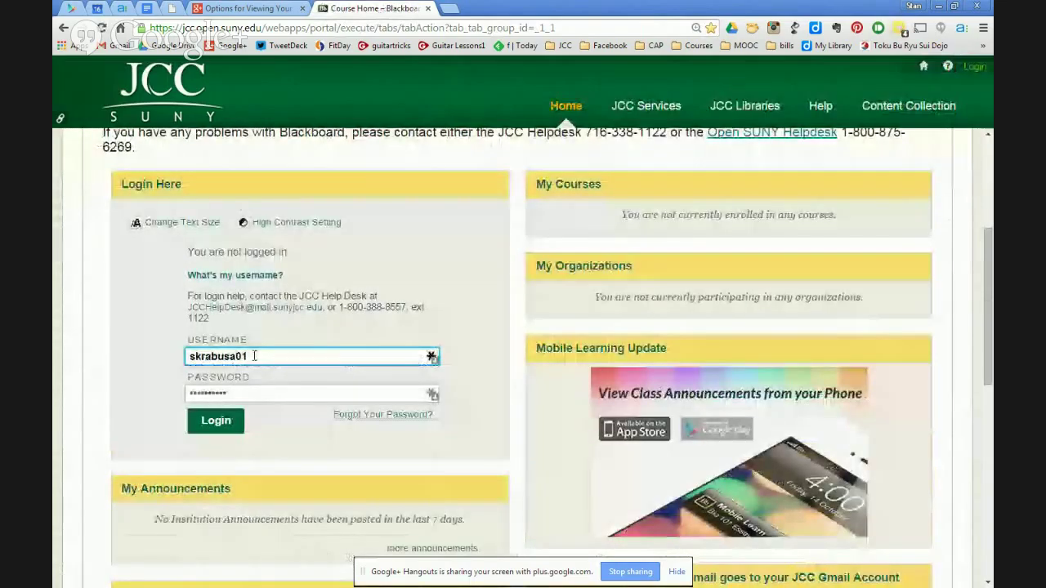
{"action": "type", "text": "_s"}
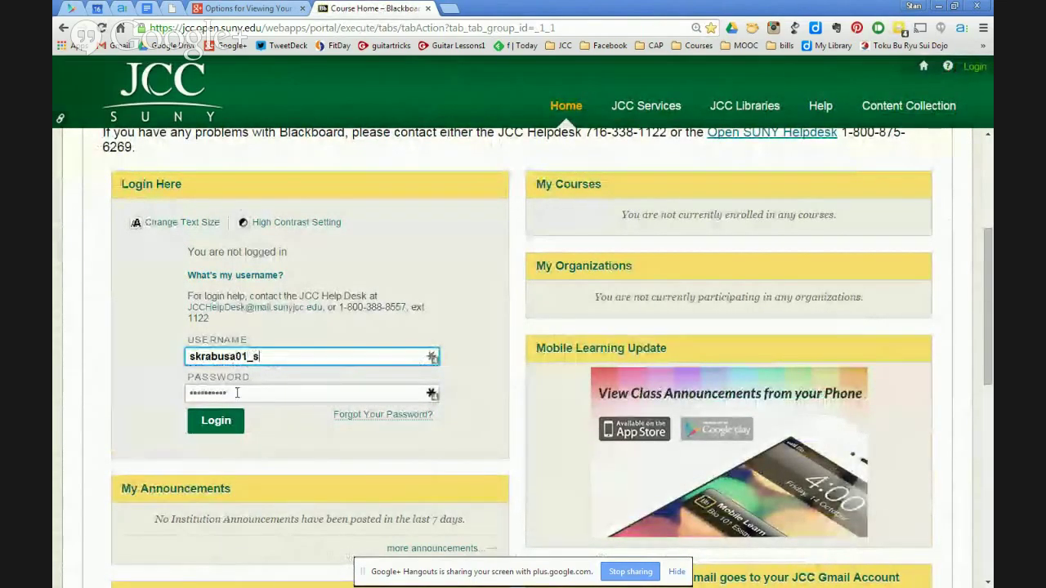
{"action": "double_click", "coordinate": [237, 393]}
{"action": "type", "text": "****"}
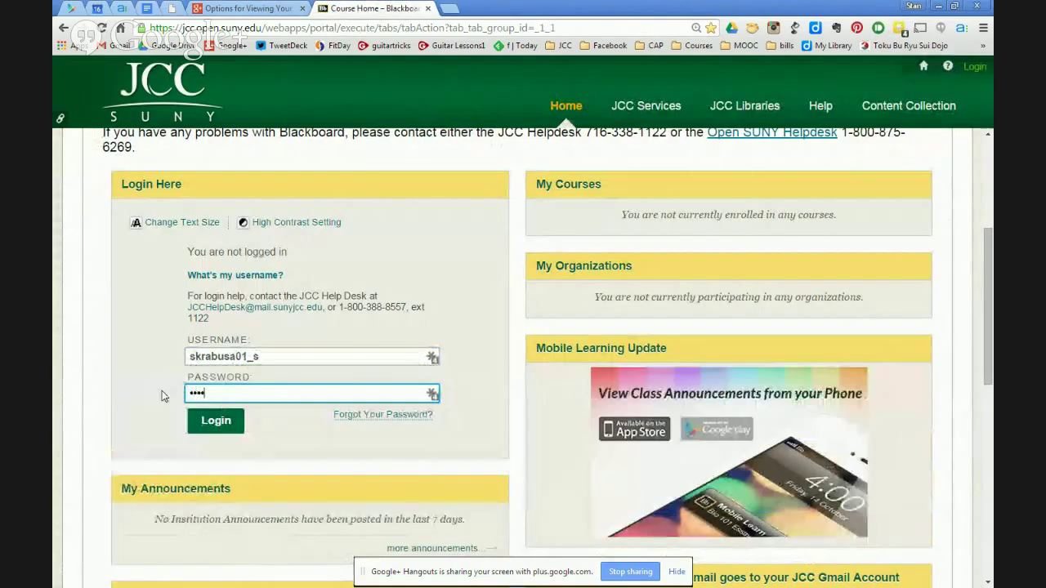
{"action": "type", "text": "**"}
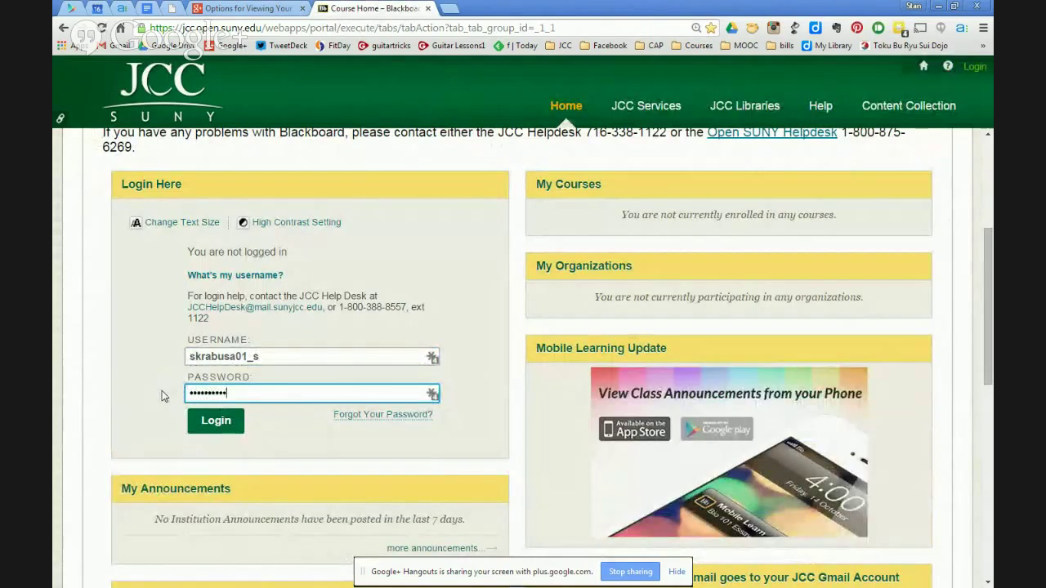
{"action": "left_click", "coordinate": [218, 426]}
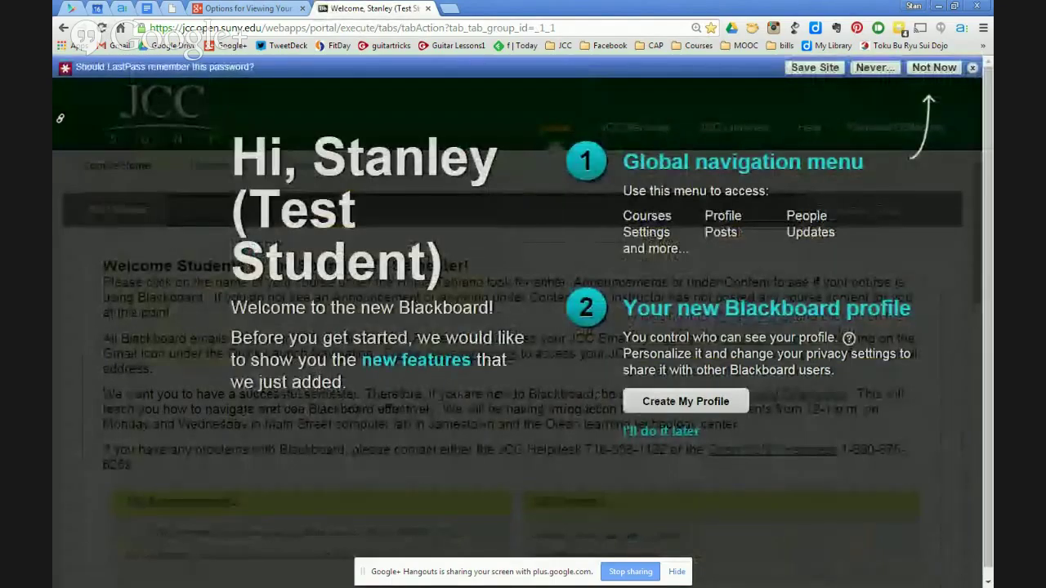
Step: Decline saving the password, postpone creating a profile, and open the sandbox course from My Courses to review its home page as the test student
{"action": "left_click", "coordinate": [934, 67]}
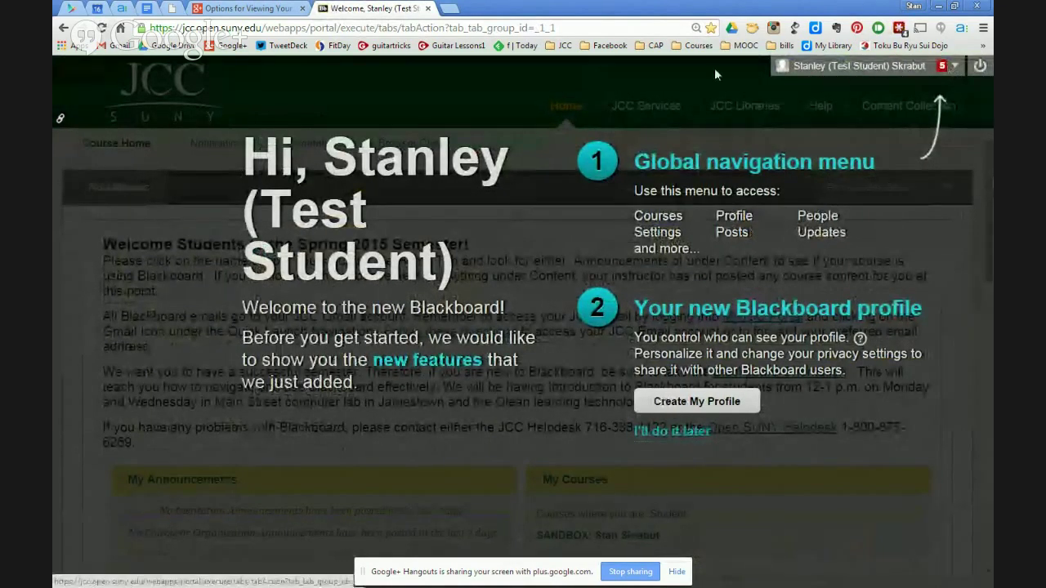
{"action": "left_click", "coordinate": [662, 438]}
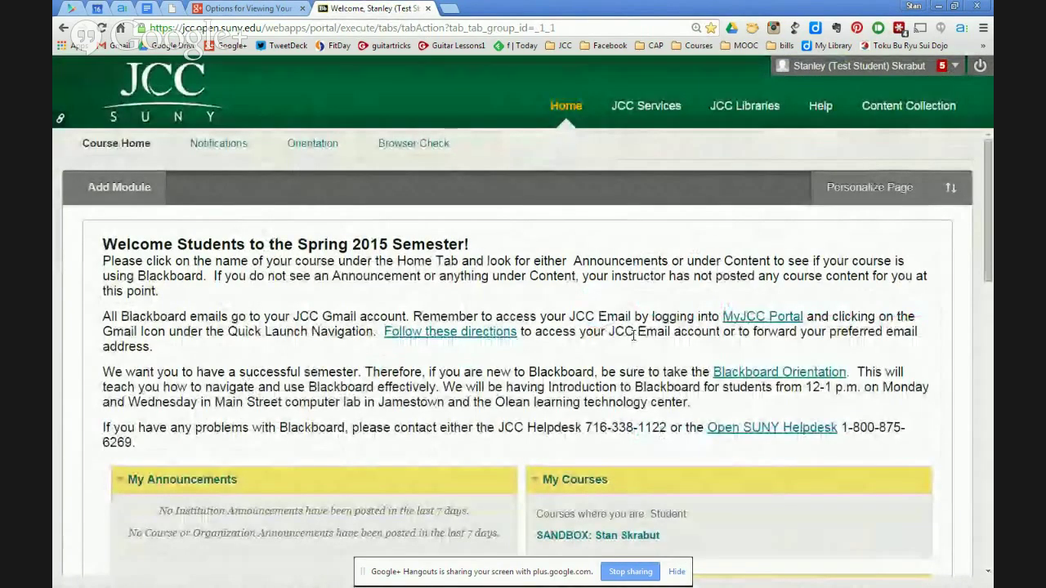
{"action": "scroll", "coordinate": [633, 335], "scroll_direction": "down", "scroll_amount": 3}
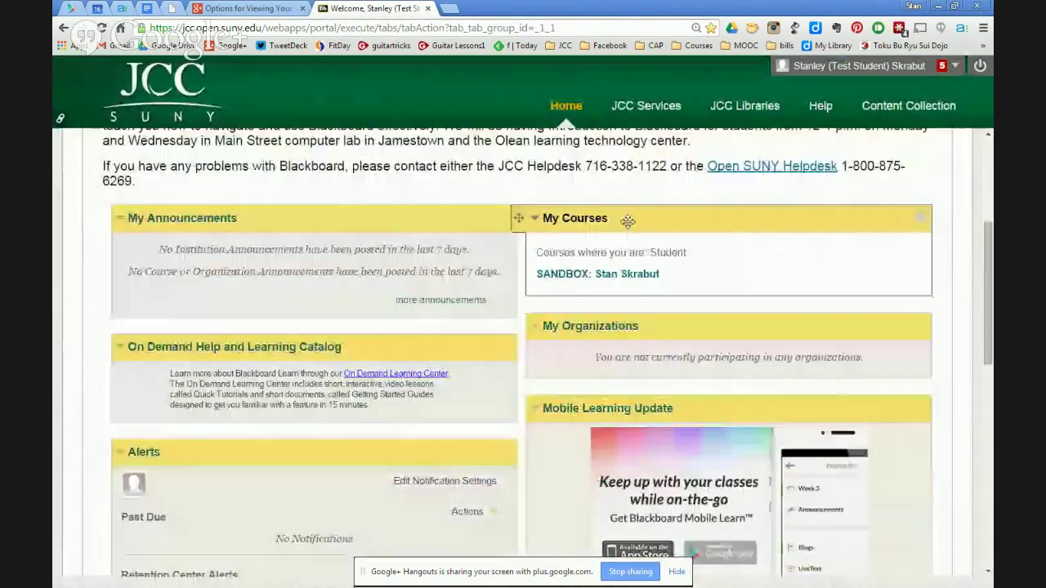
{"action": "left_click", "coordinate": [607, 280]}
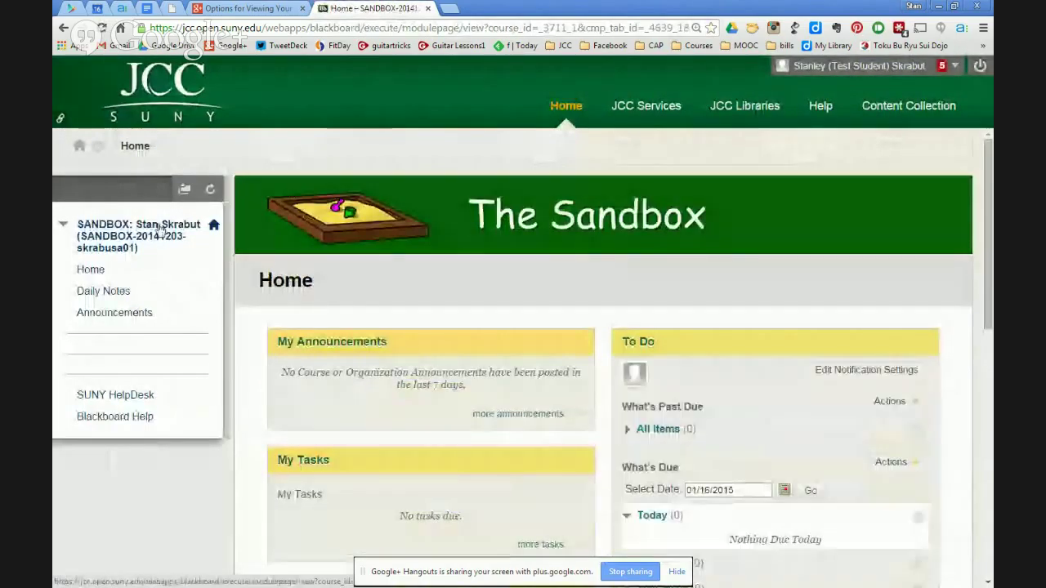
{"action": "scroll", "coordinate": [638, 249], "scroll_direction": "down", "scroll_amount": 3}
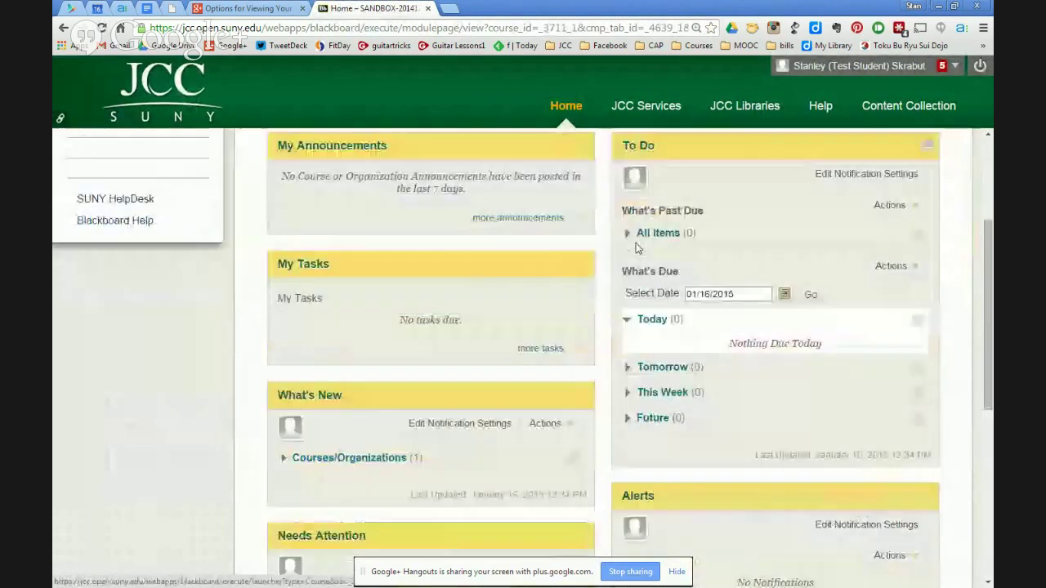
{"action": "scroll", "coordinate": [639, 249], "scroll_direction": "up", "scroll_amount": 3}
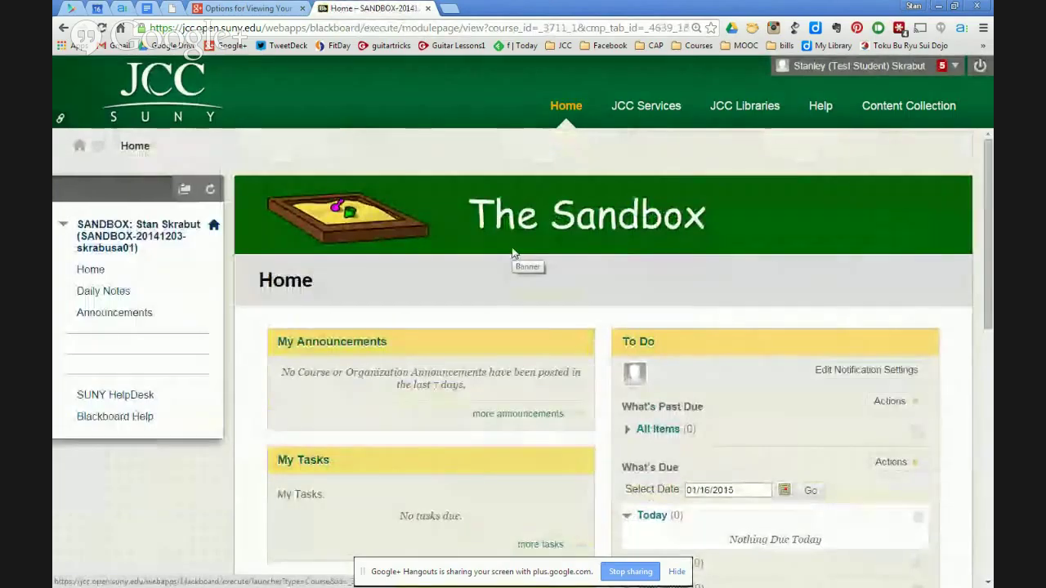